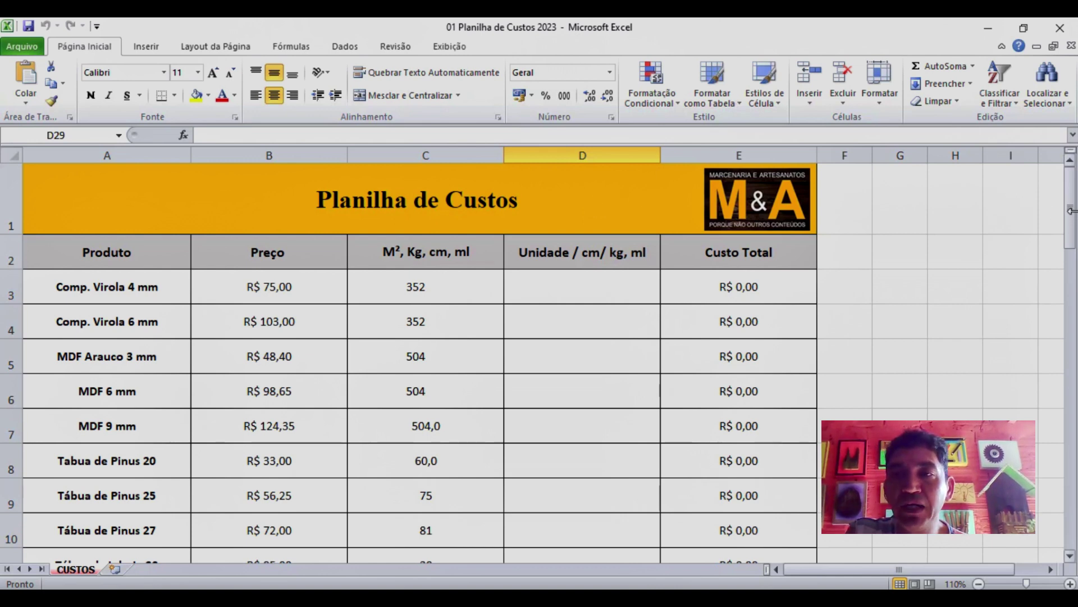
Step: Review the cost sheet from the product list down to the investment total, operational costs, profit and sale rows
drag(1071, 213, 1070, 481)
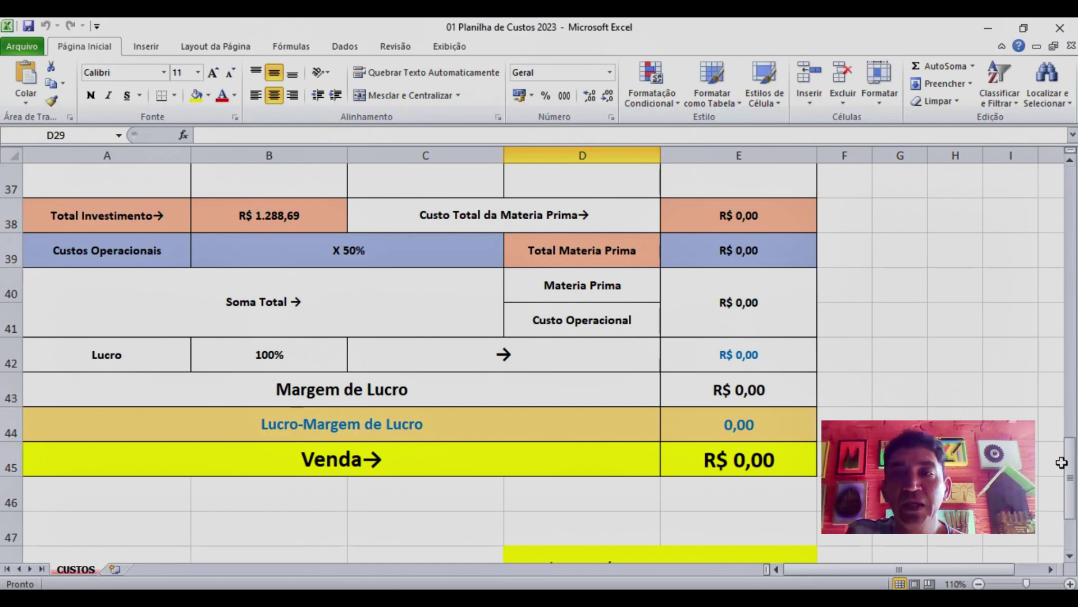
drag(1072, 474, 1072, 442)
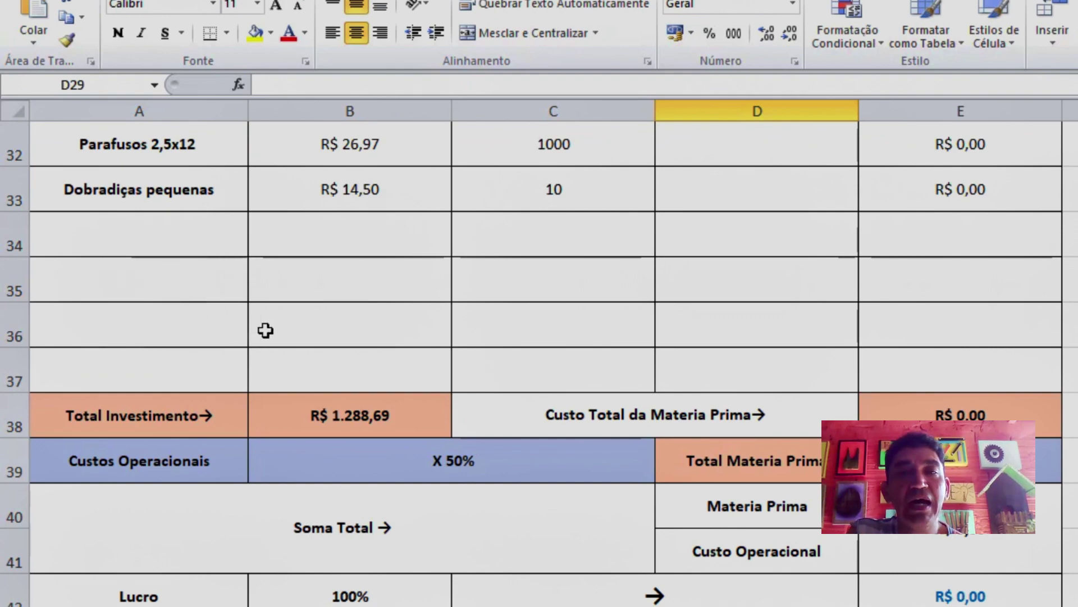
drag(1069, 442, 1069, 180)
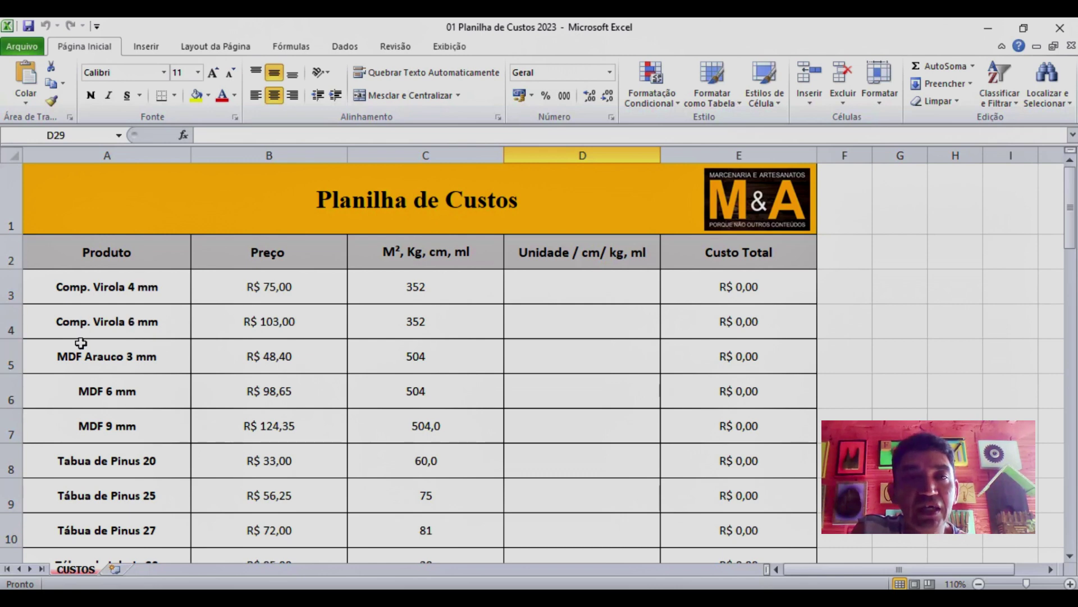
drag(1071, 236, 1053, 197)
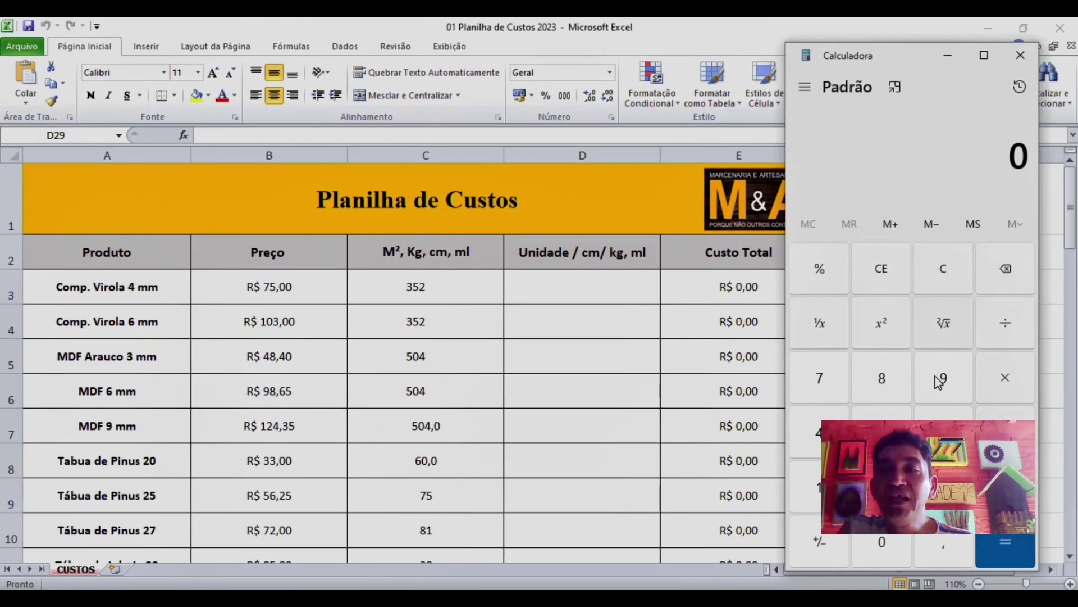
Step: Calculate the sheet area of 160 × 220 in the calculator and return to the cost spreadsheet
click(829, 487)
key(6)
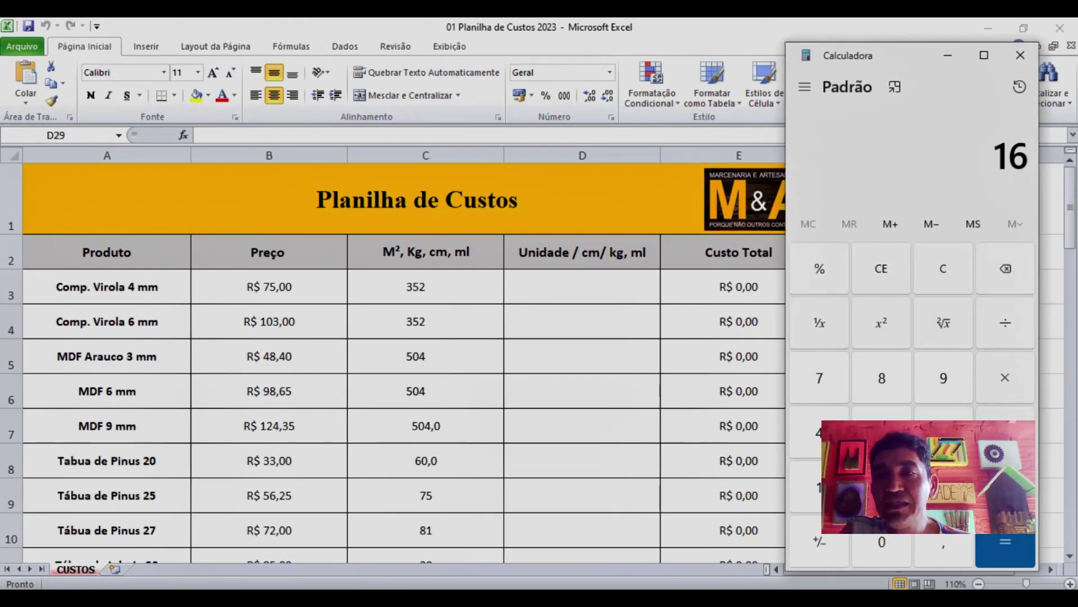
click(882, 543)
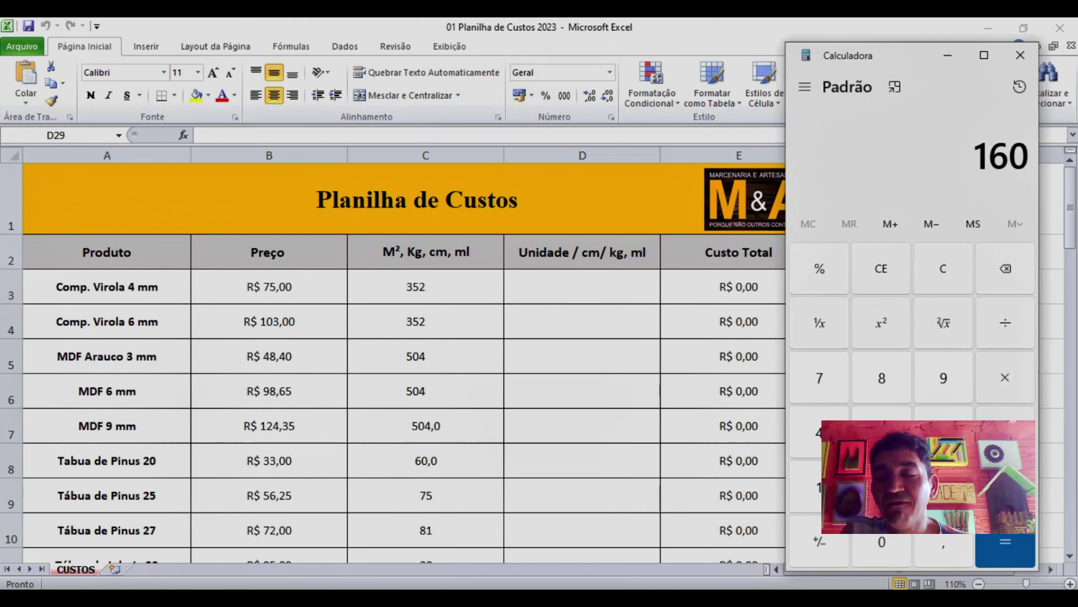
click(1006, 379)
key(2)
key(2)
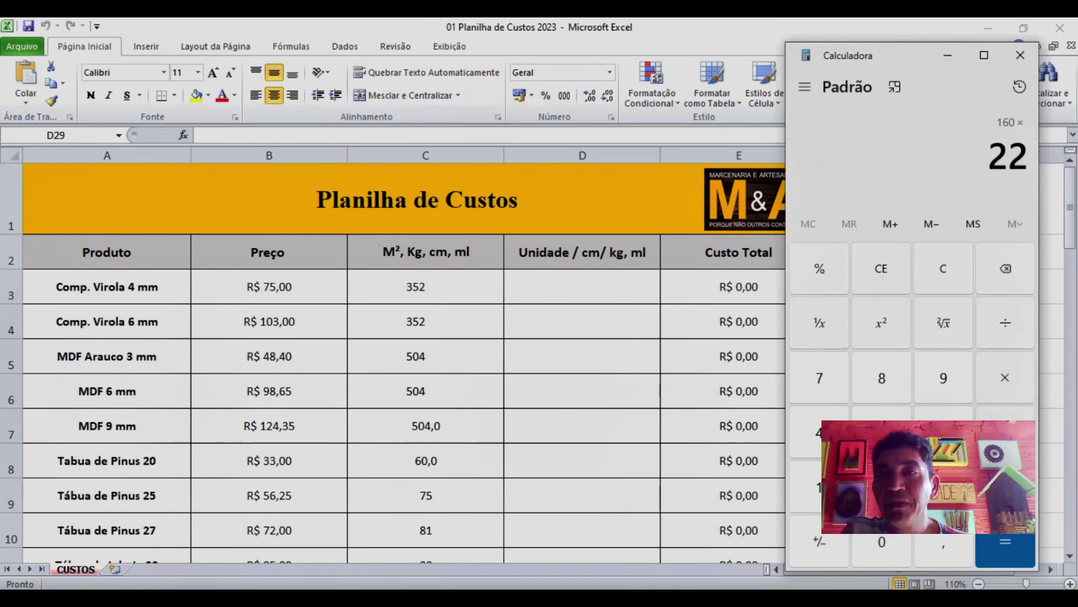
click(883, 549)
click(1005, 544)
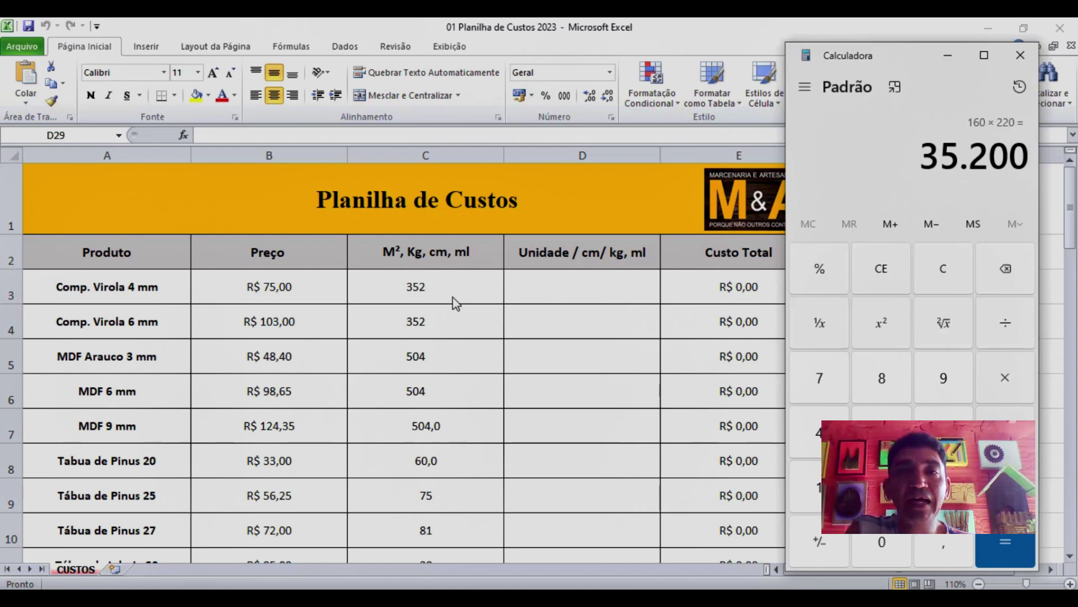
key(alt+Tab)
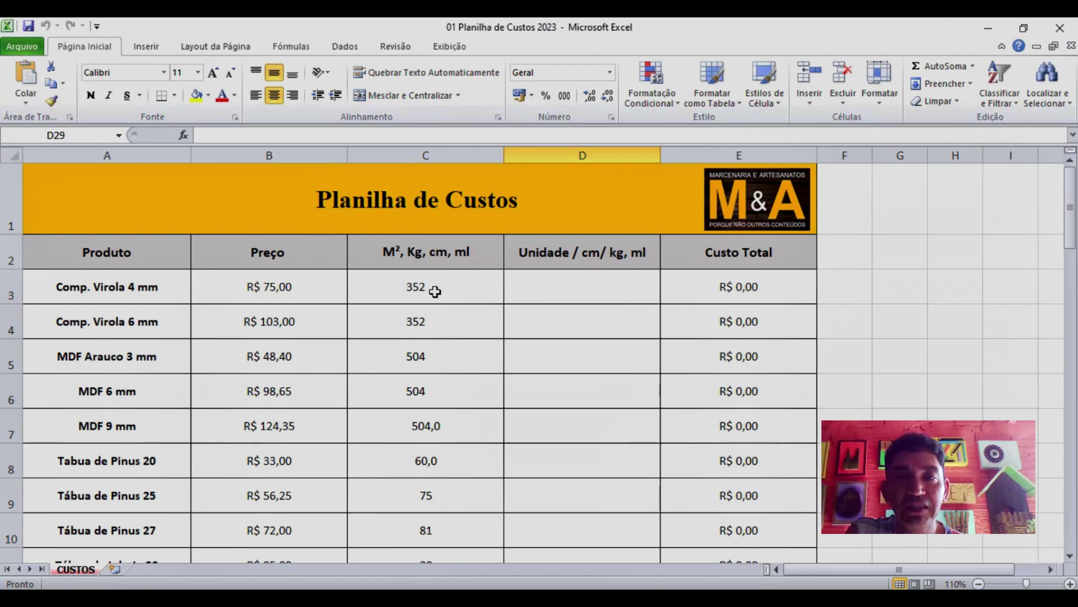
scroll(435, 292, down, 3)
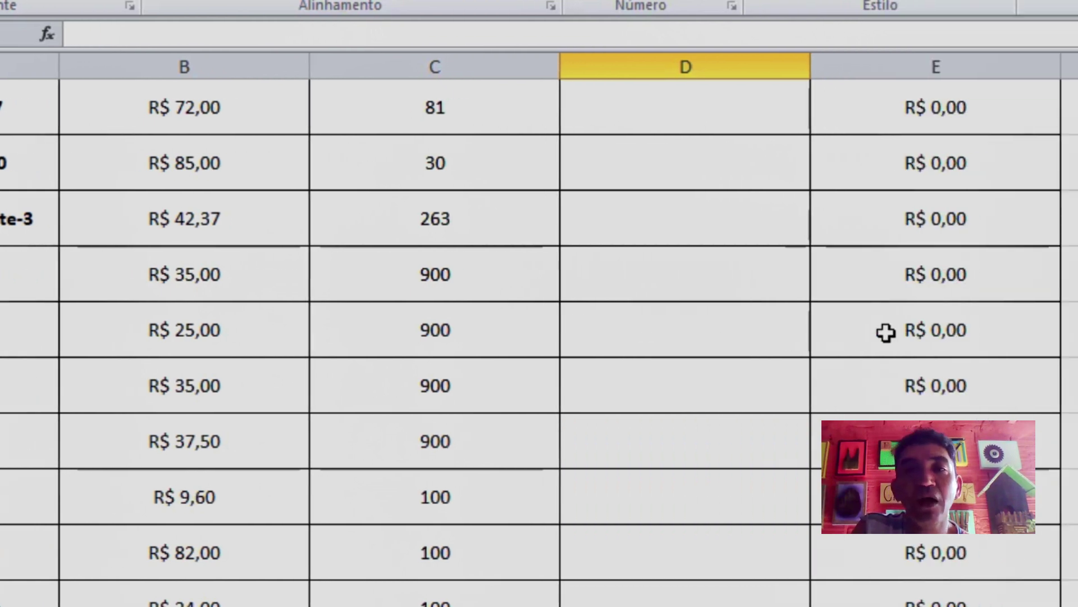
scroll(843, 348, up, 5)
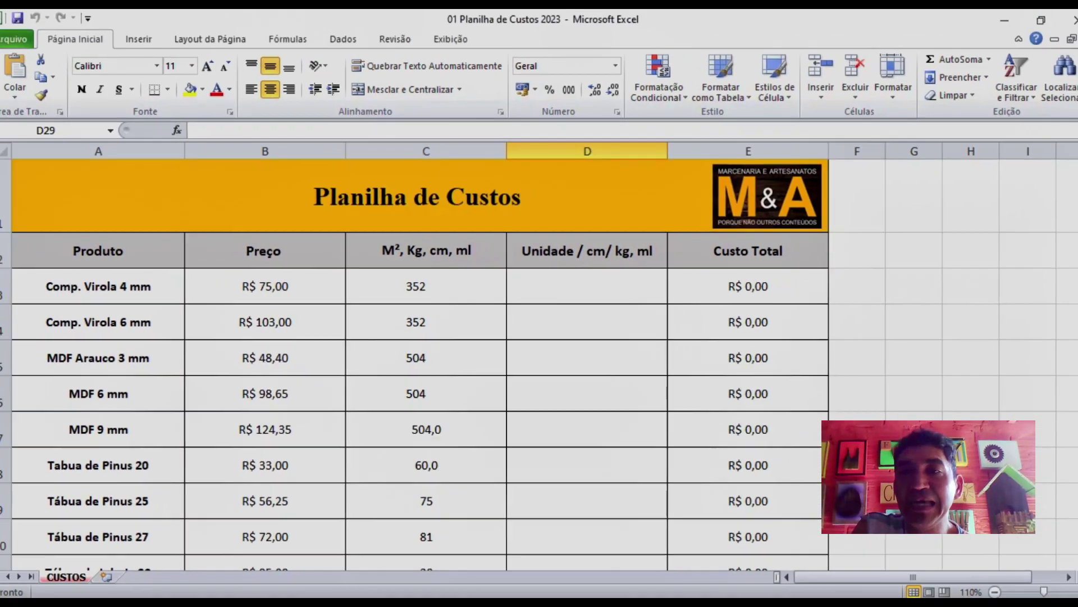
drag(1072, 228, 1072, 231)
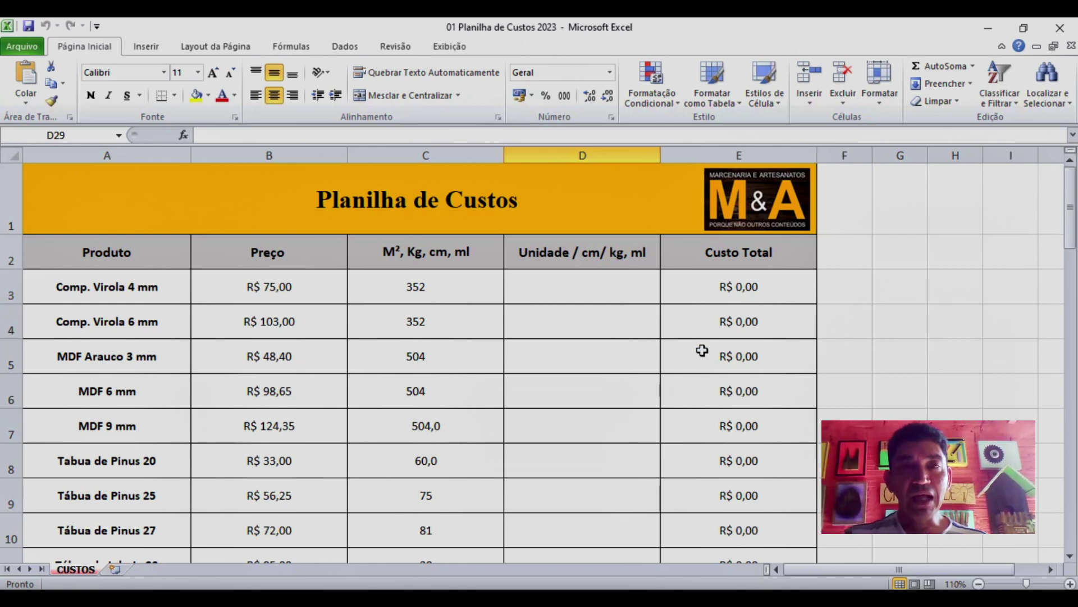
Step: Calculate 0,08 × 150 in the calculator for the amount of board used
drag(1072, 235, 1075, 250)
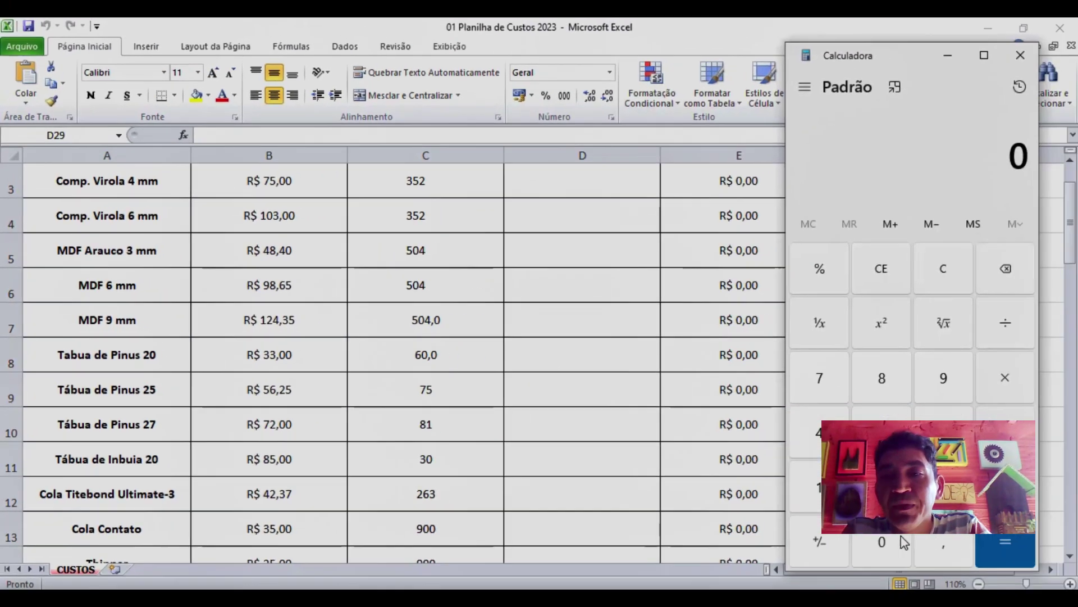
click(942, 548)
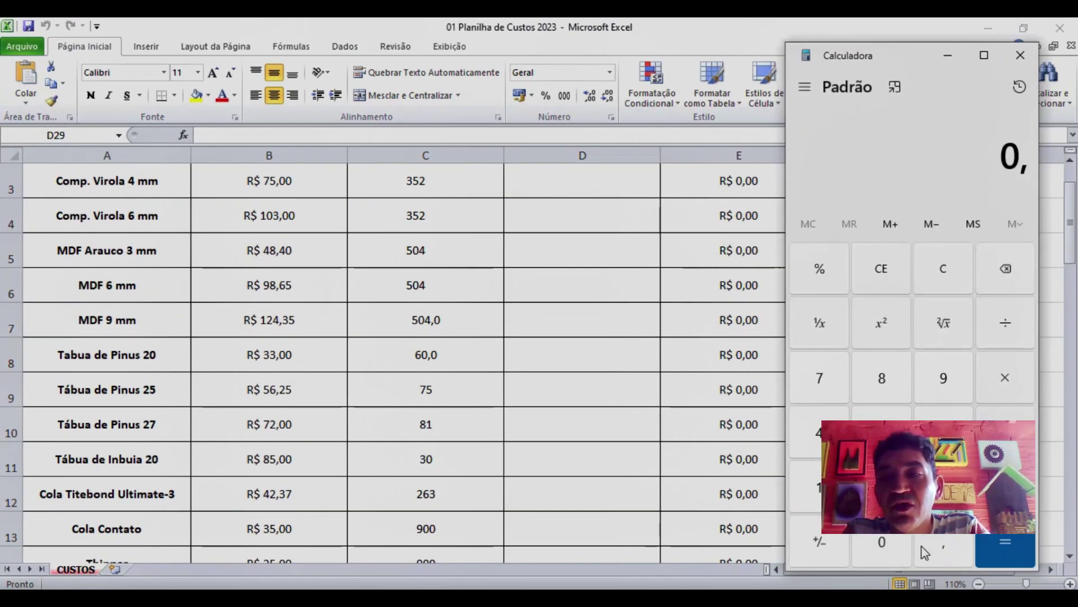
click(892, 556)
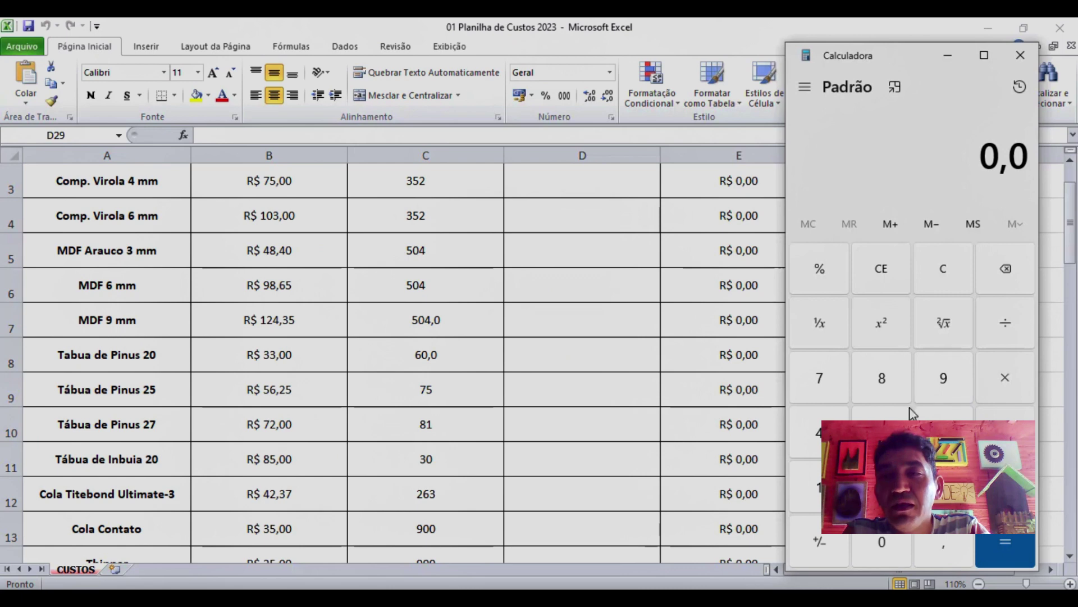
click(889, 385)
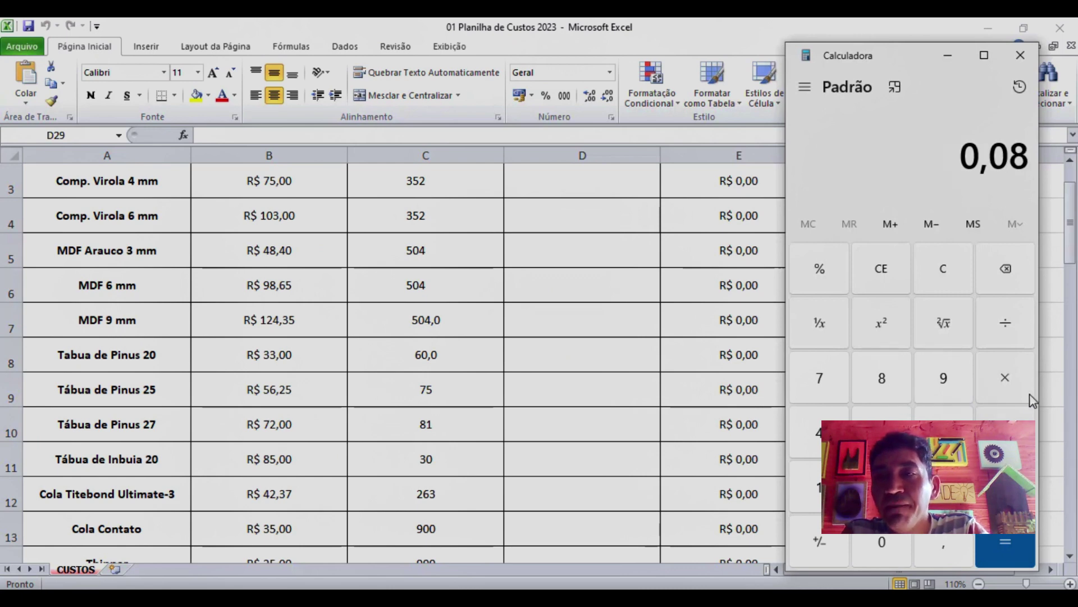
click(1005, 378)
click(819, 485)
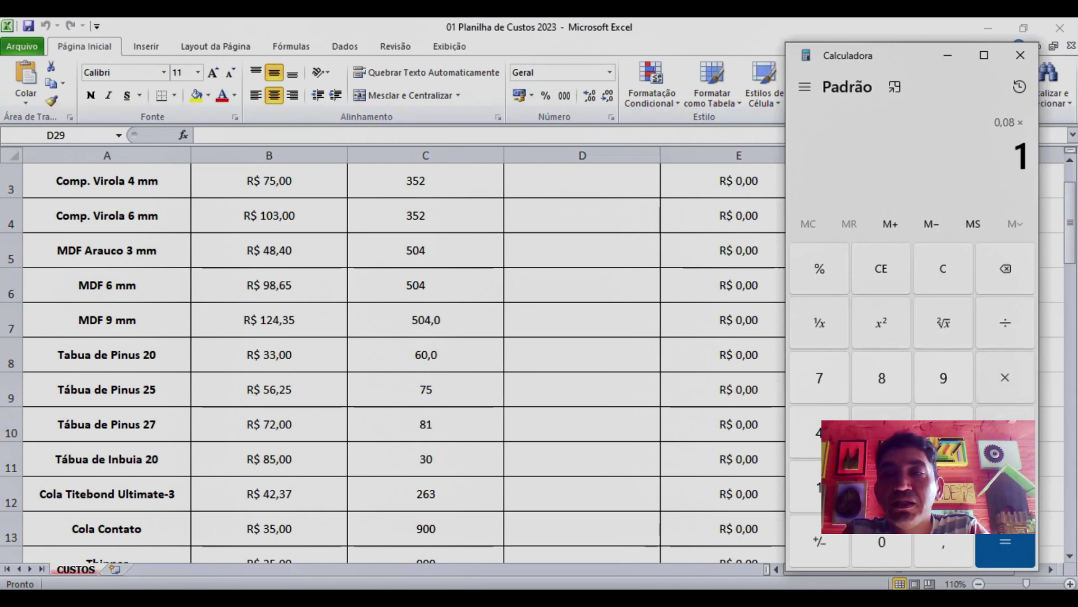
click(882, 486)
click(885, 553)
click(1000, 550)
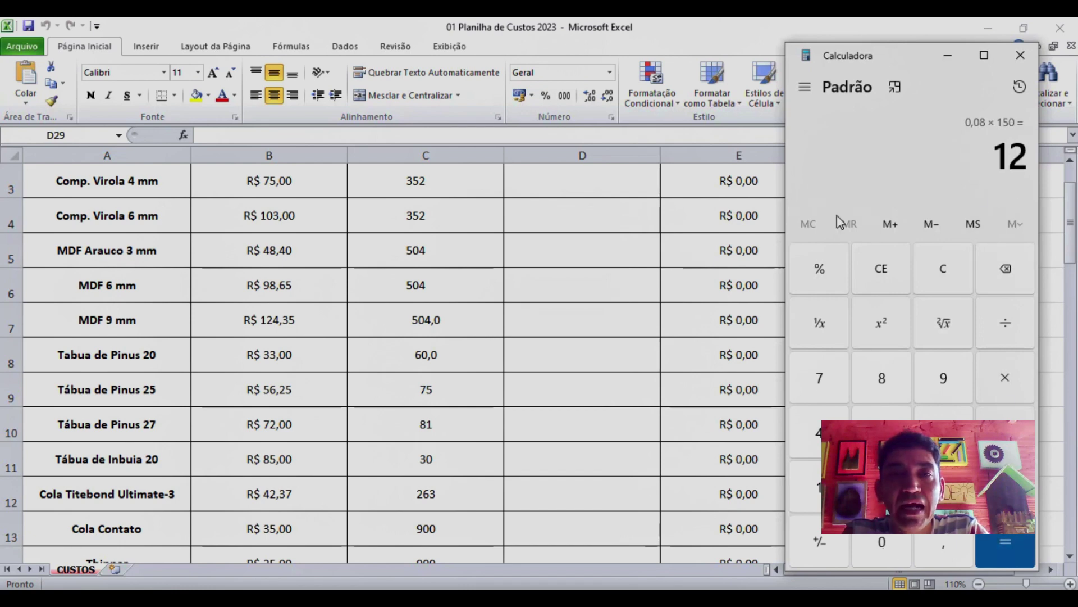
Step: Enter 12 as the amount used of Tabua de Pinus 20 in cell D8 of the spreadsheet
scroll(575, 324, down, 1)
click(575, 324)
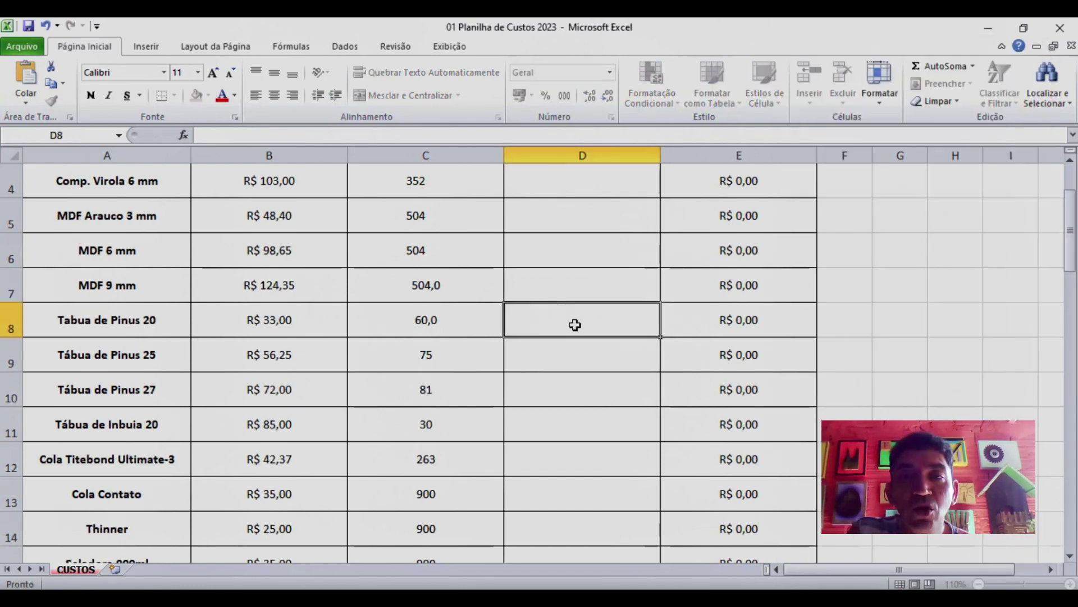
text(12)
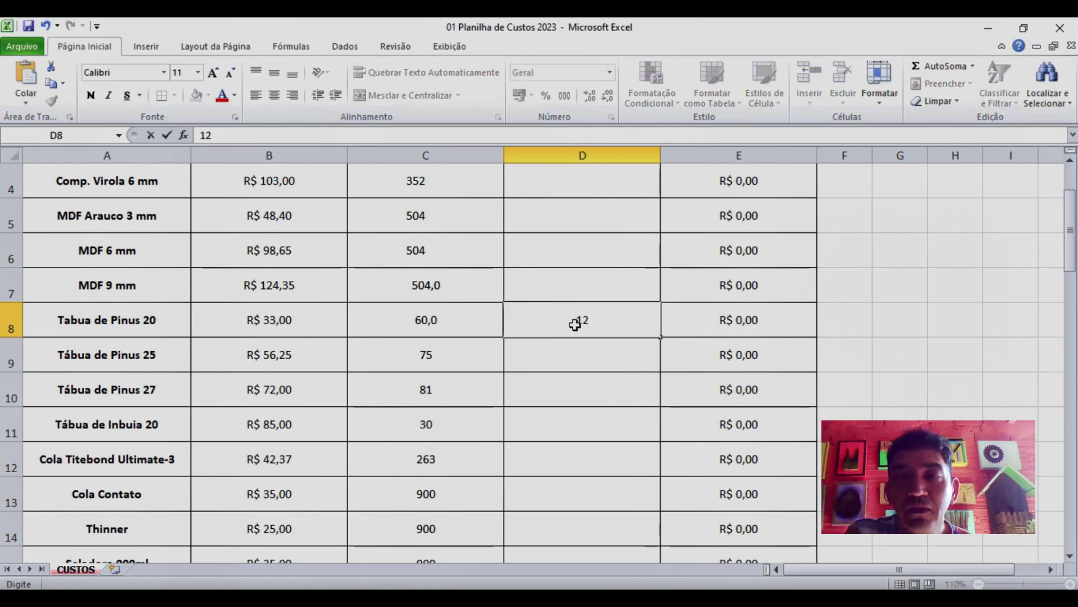
key(Return)
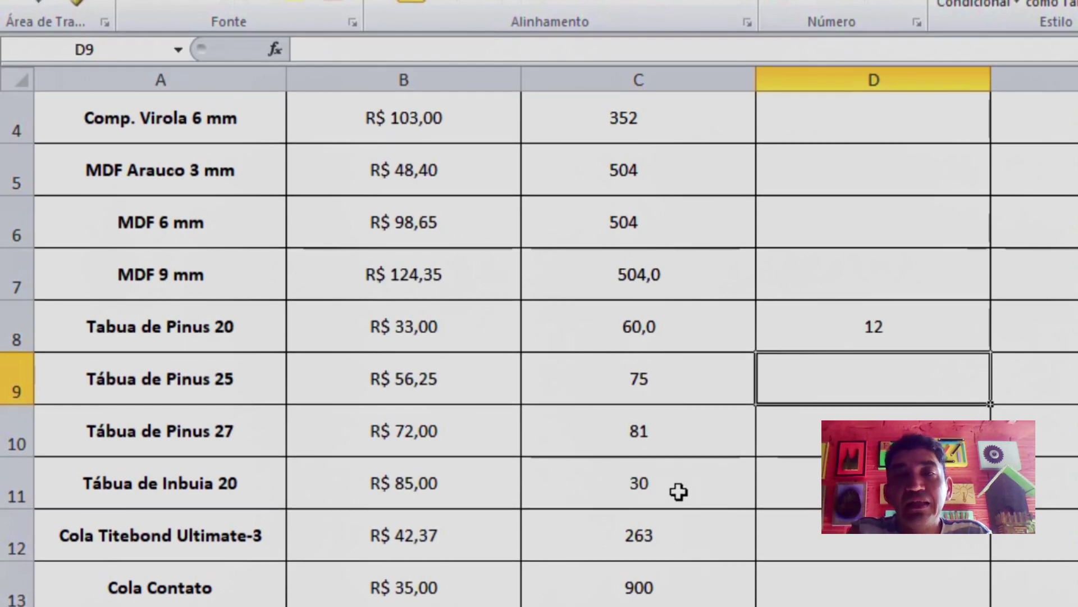
Step: Enter 12 as the amount used of Tábua de Inbuia 20 in cell D11
click(874, 476)
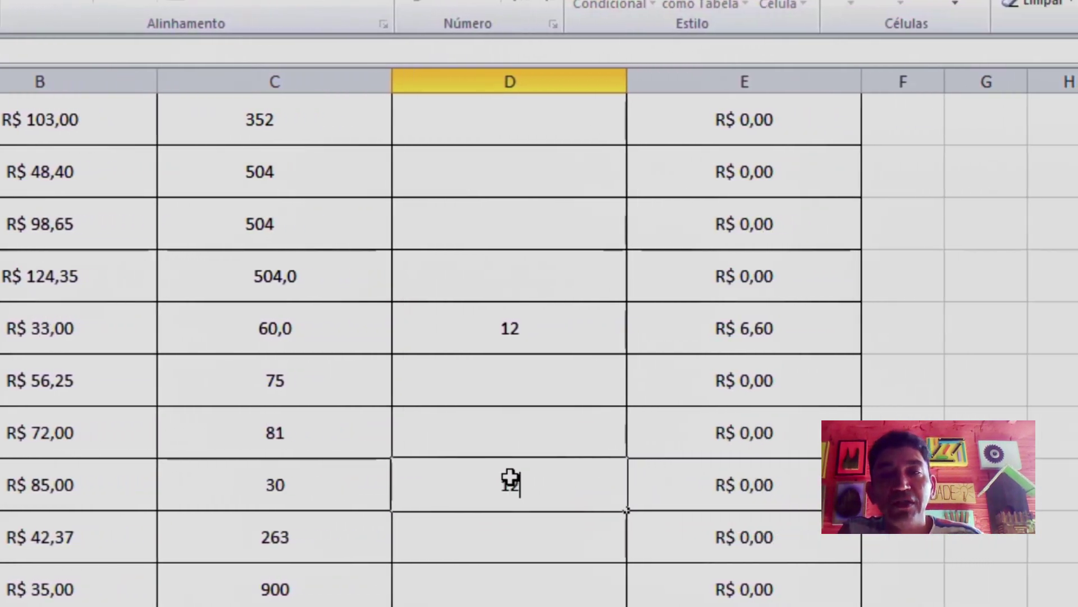
text(12)
key(Return)
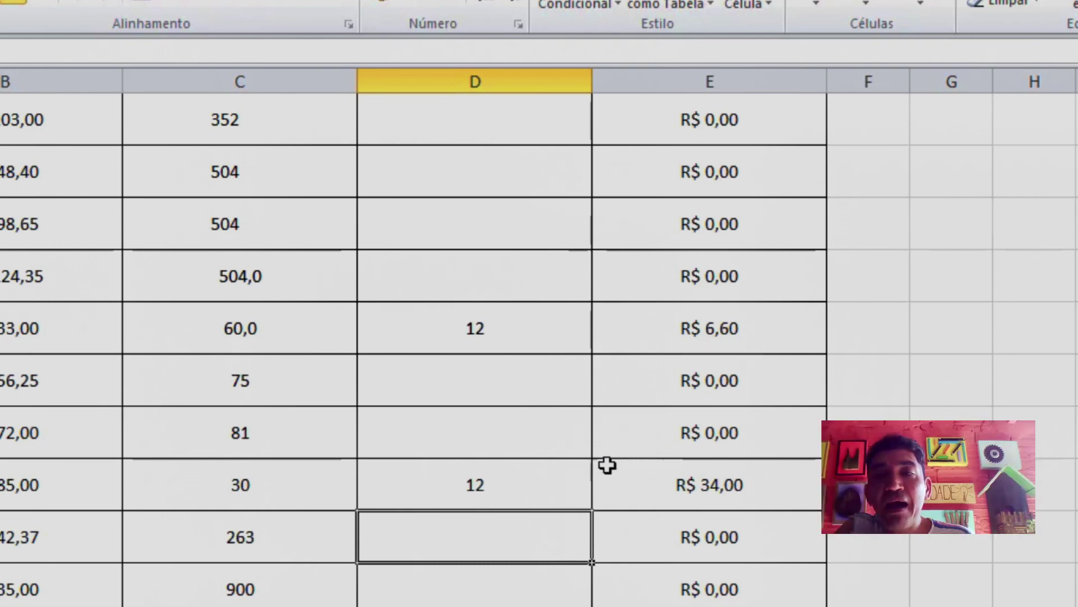
click(535, 493)
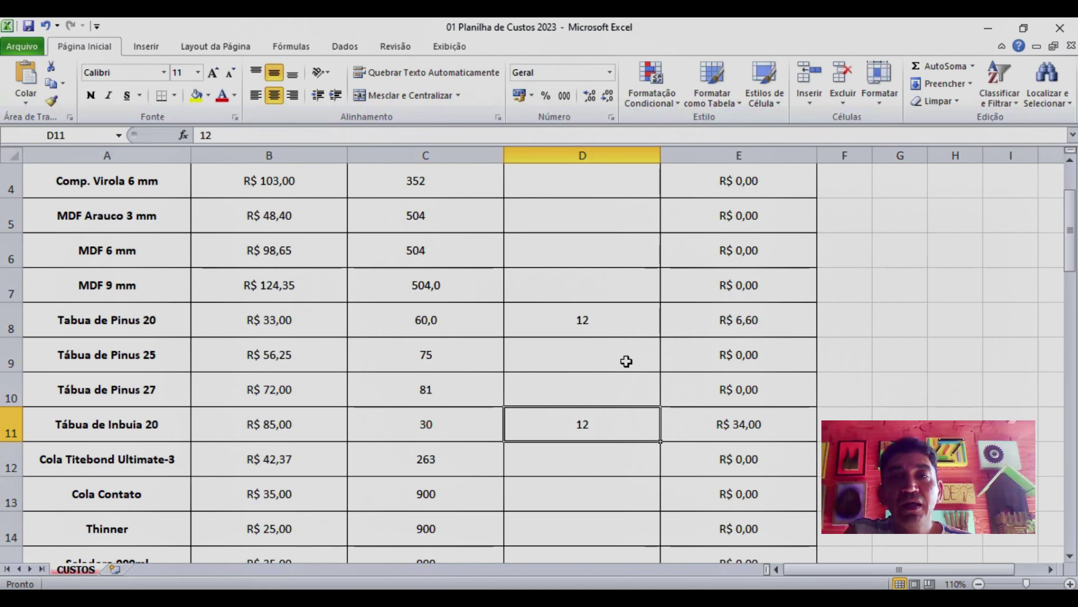
Step: Enter 90 as the amount used of Cola Titebond Ultimate-3 in cell D12
scroll(626, 361, down, 1)
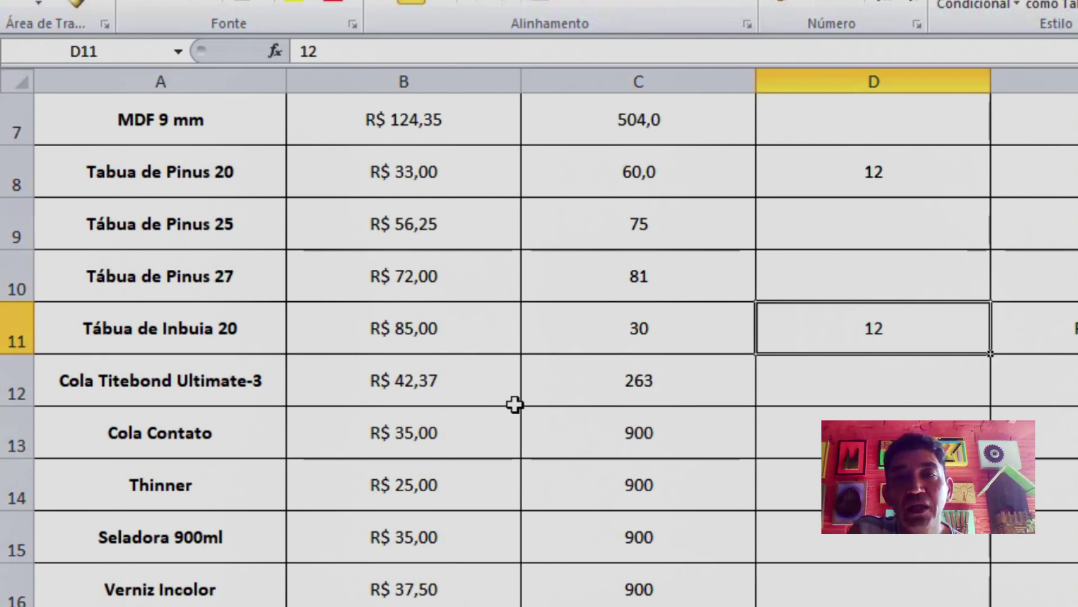
click(882, 385)
double_click(881, 387)
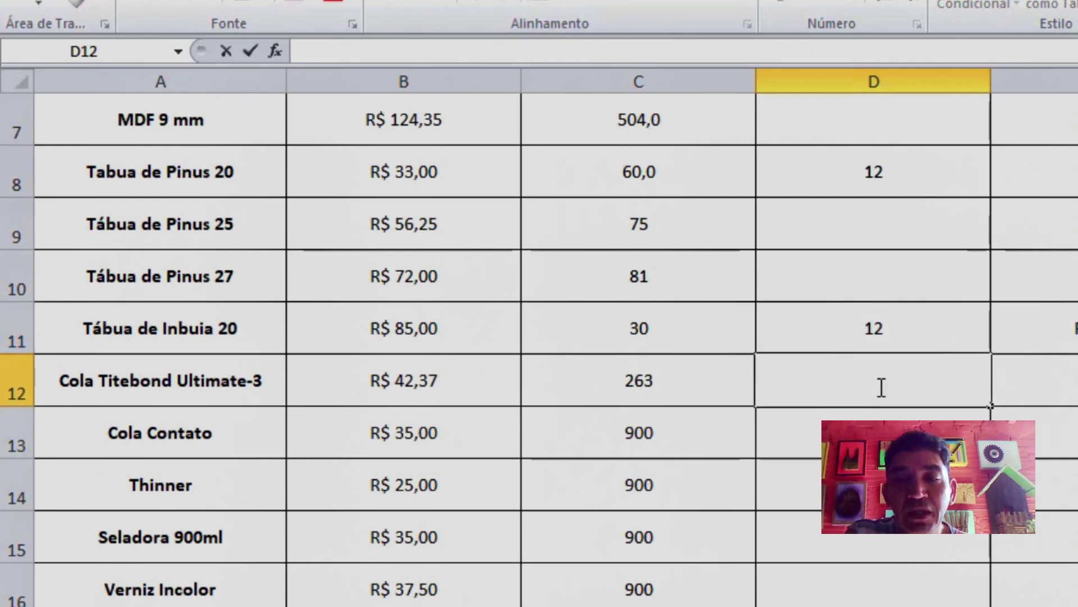
text(90)
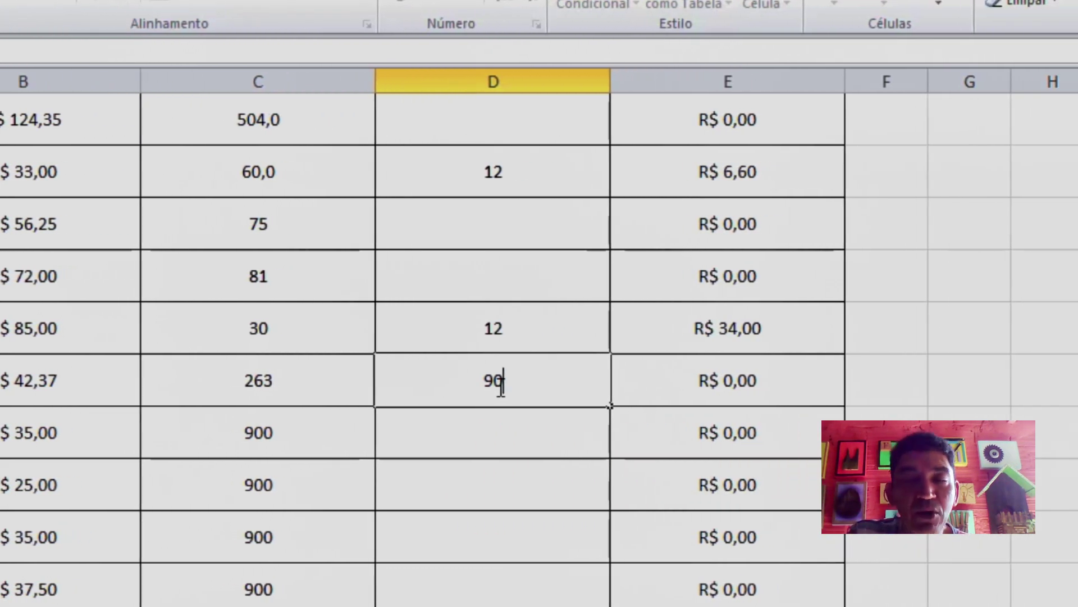
key(Return)
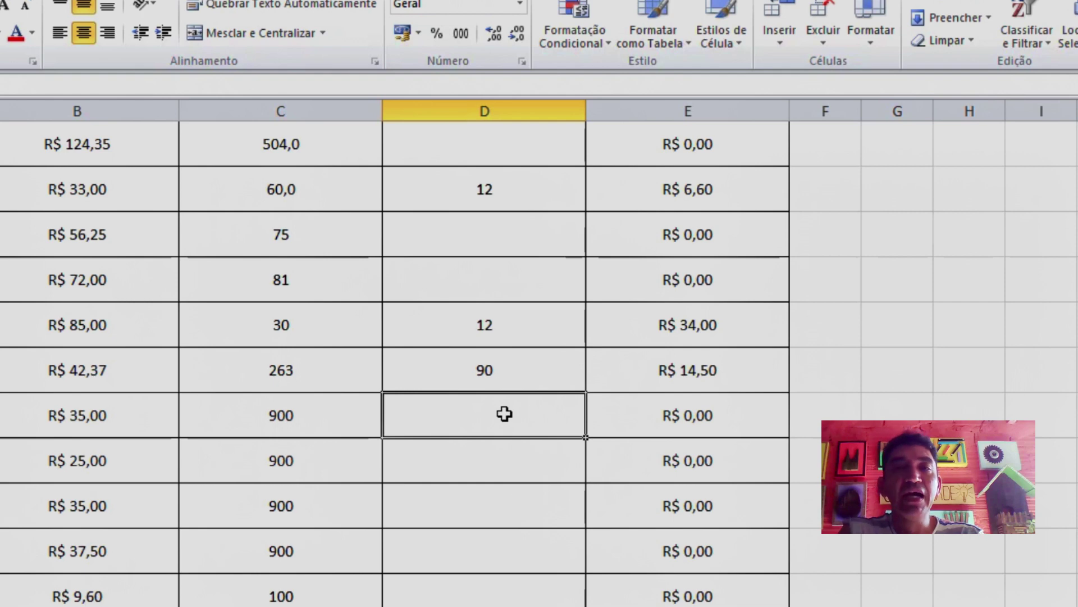
Step: Enter 200 as the amount used of Thinner in cell D14
scroll(492, 360, down, 1)
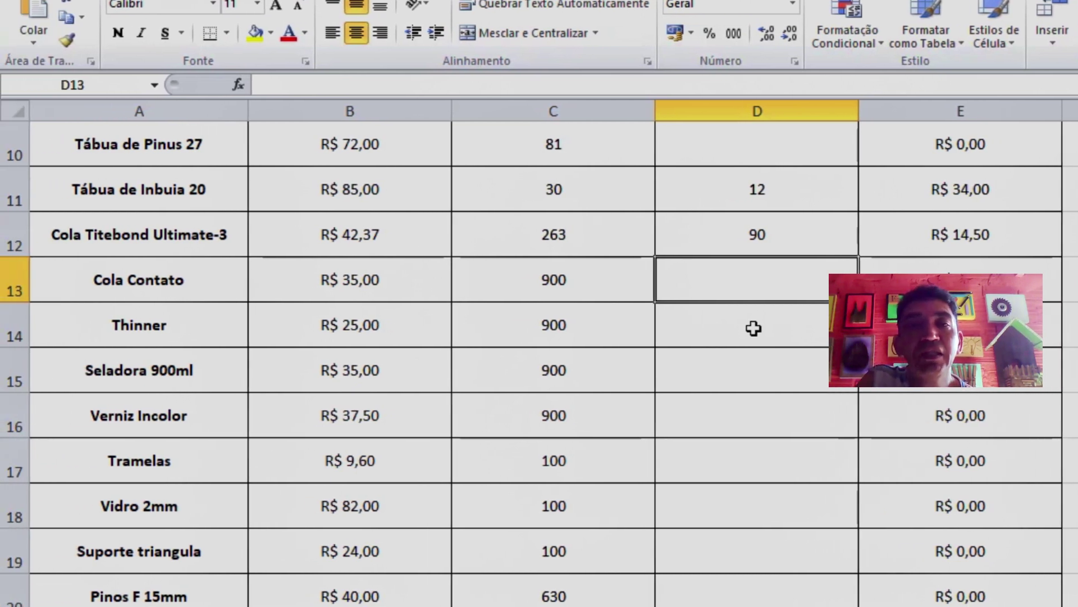
click(753, 331)
text(2)
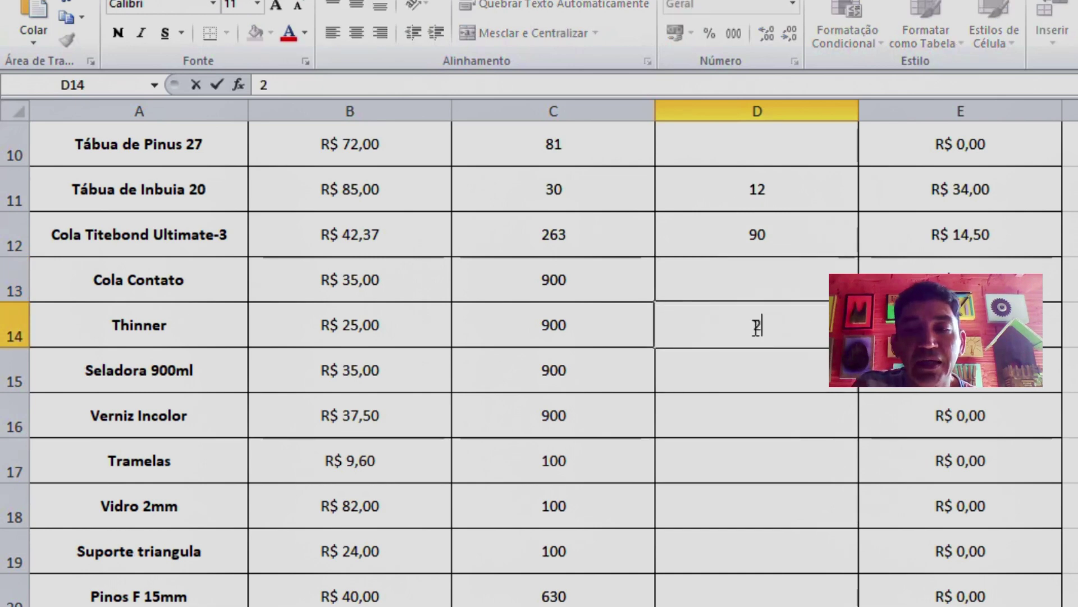
text(00)
key(Return)
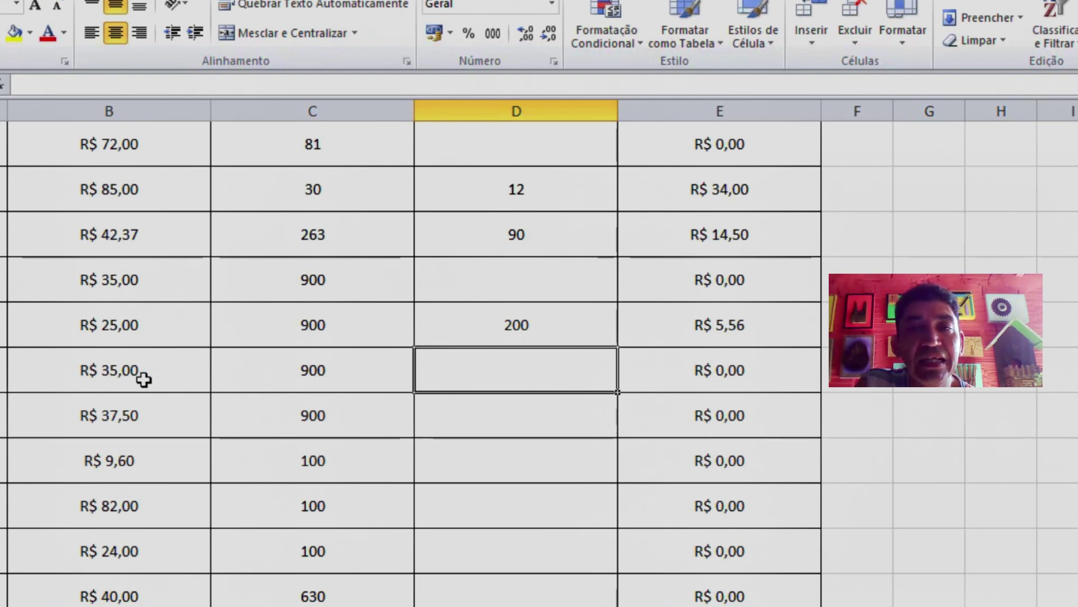
Step: Enter 150 as the amount used of Seladora 900ml in cell D15
double_click(528, 374)
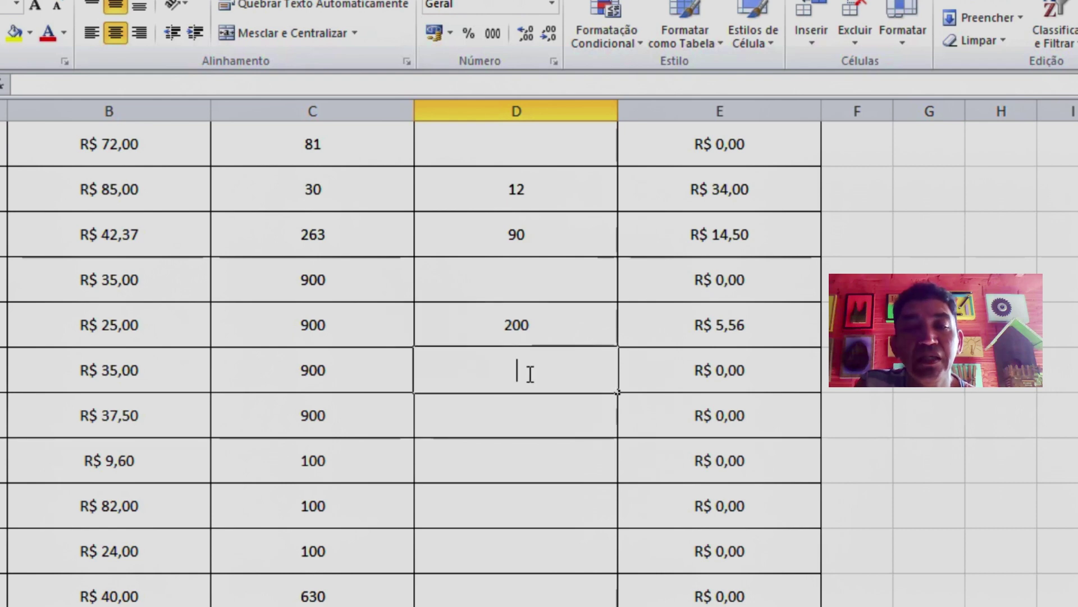
text(150)
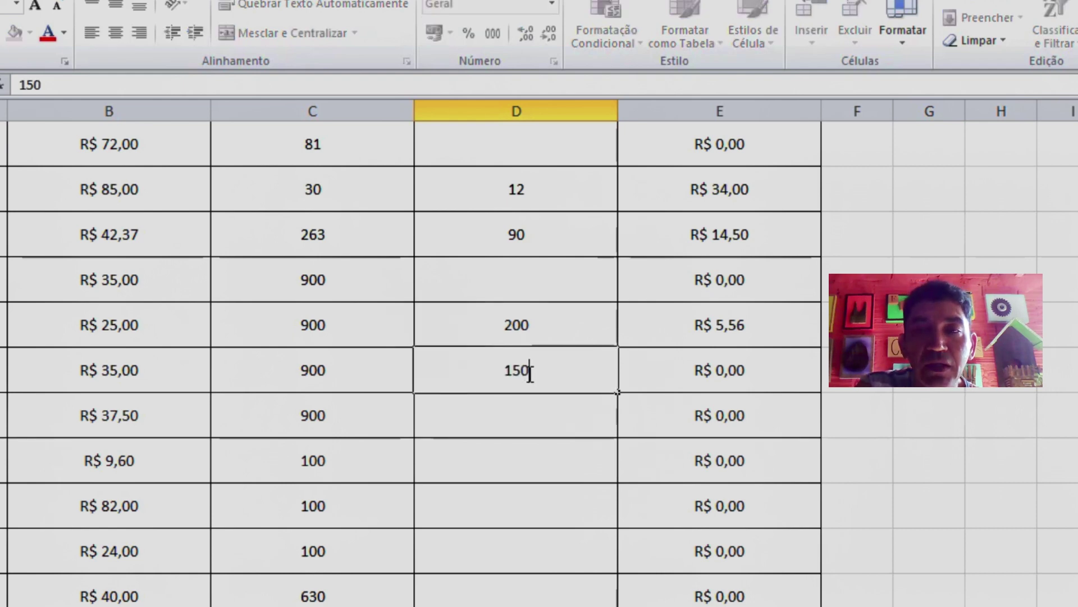
key(Return)
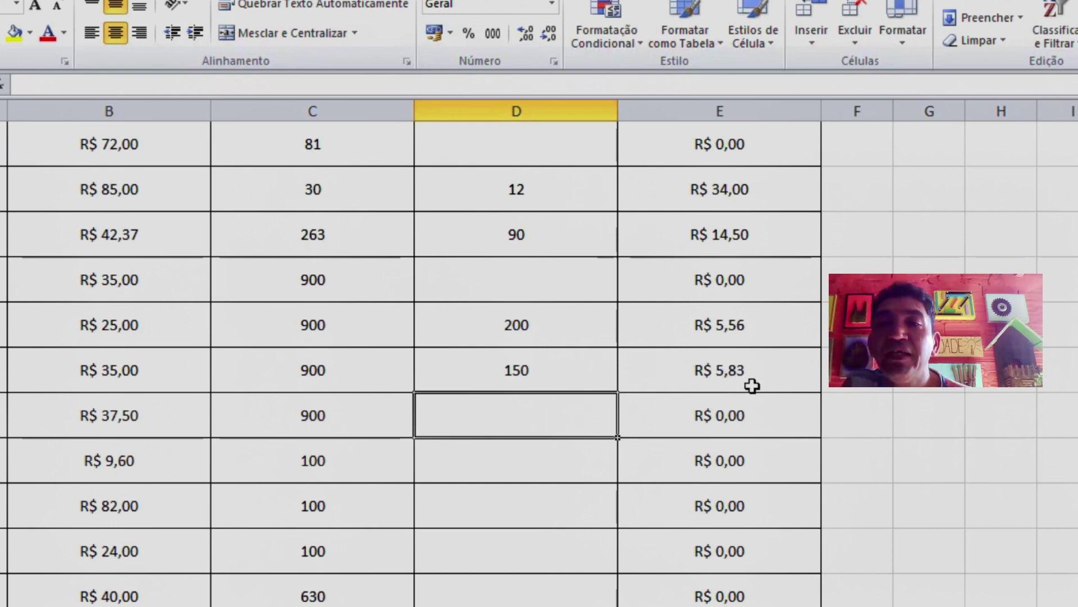
Step: Enter 150 as the amount used of Verniz Incolor in cell D16
double_click(538, 420)
text(15)
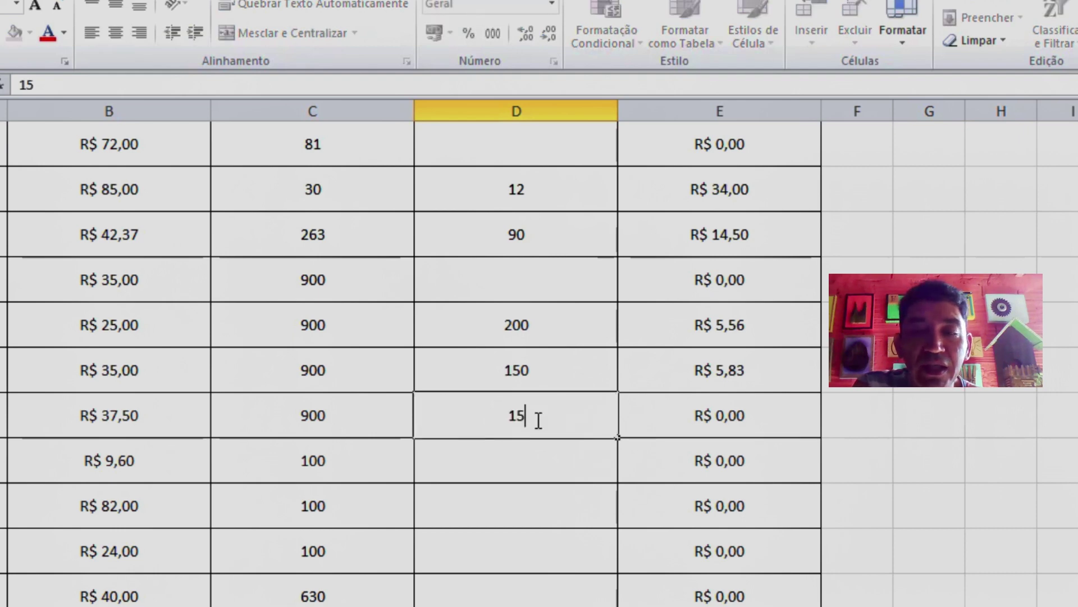
text(0)
key(Return)
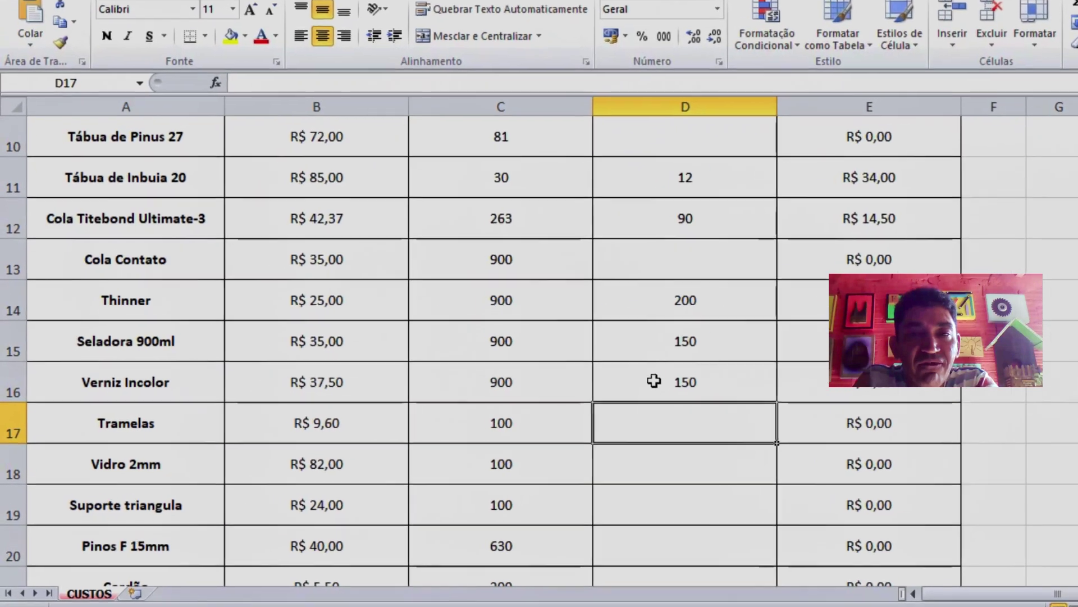
Step: Enter 2 as the amount used of Lixa Nº 80 in cell D28
scroll(555, 388, down, 1)
scroll(817, 368, down, 1)
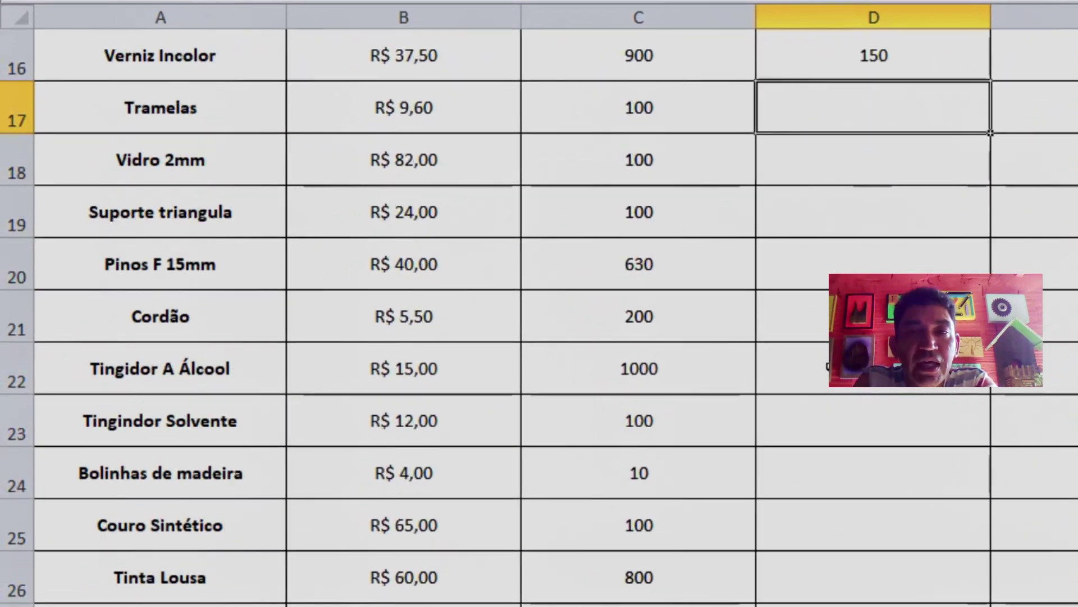
scroll(827, 366, down, 2)
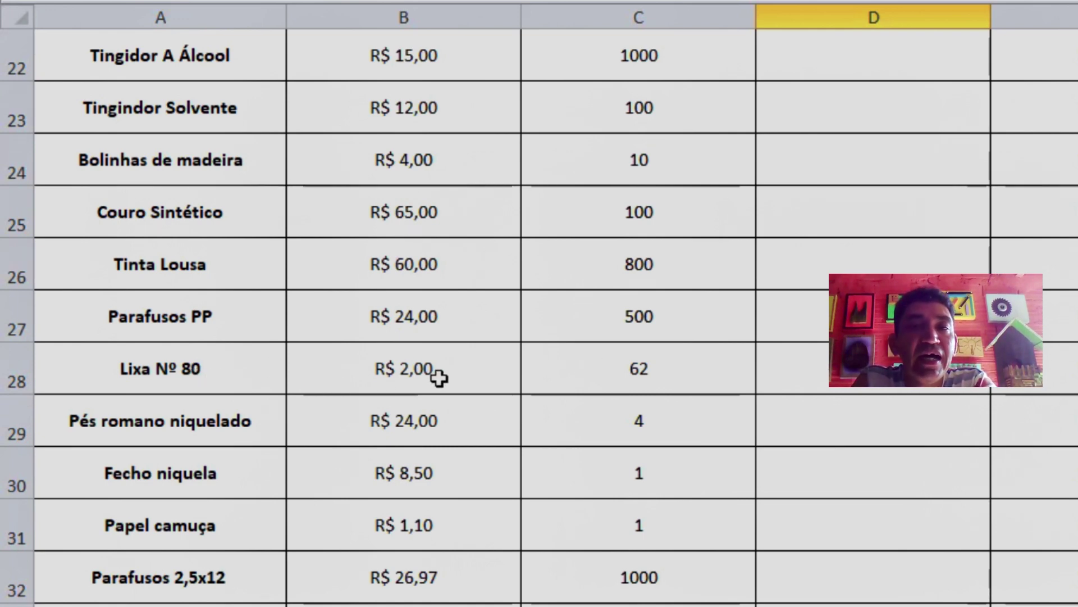
click(987, 388)
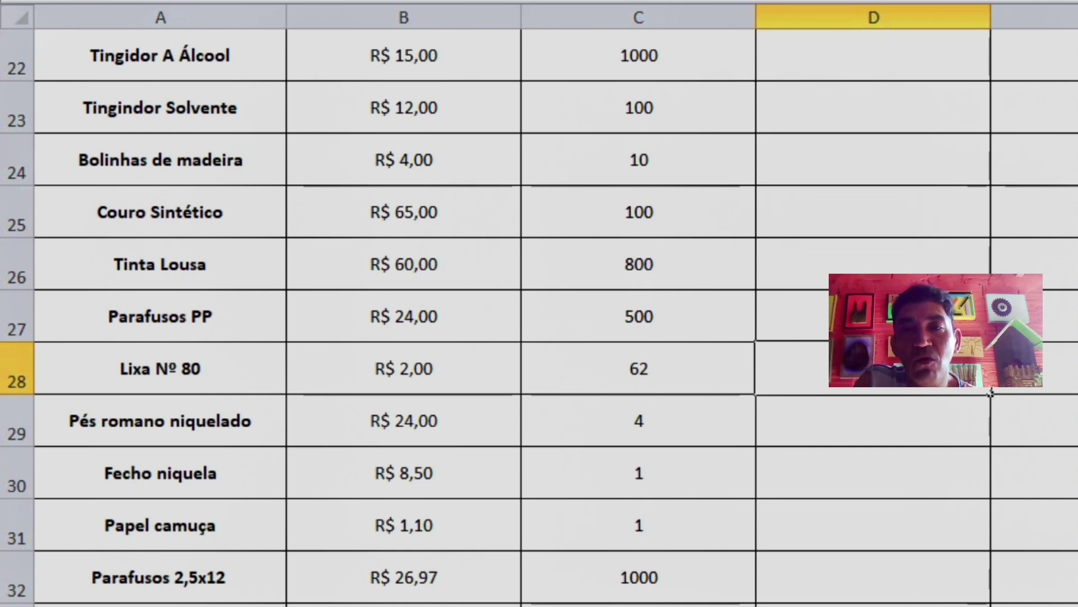
double_click(868, 370)
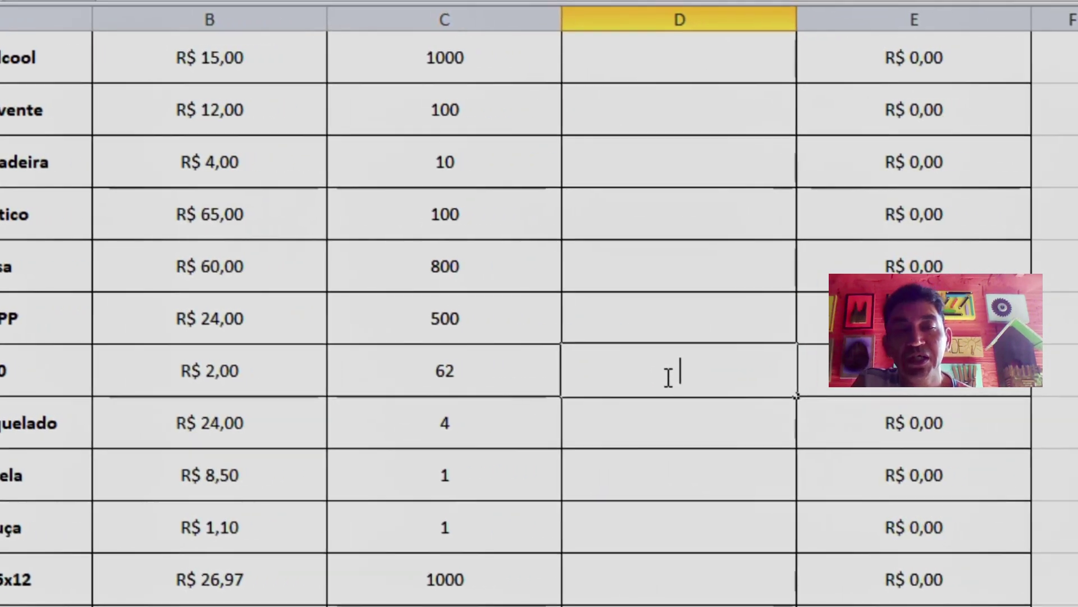
text(2)
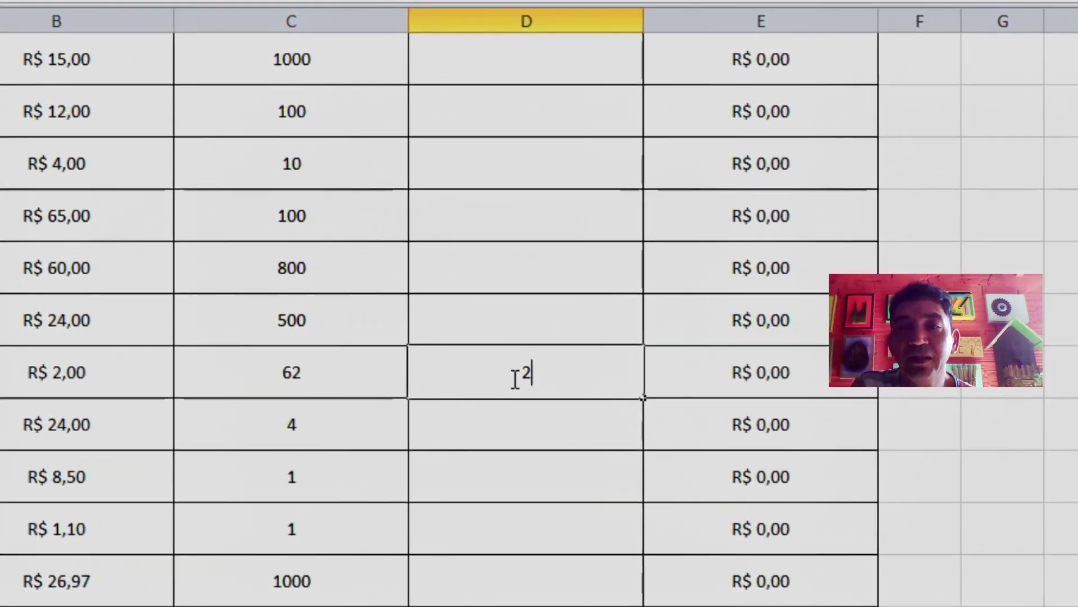
key(Return)
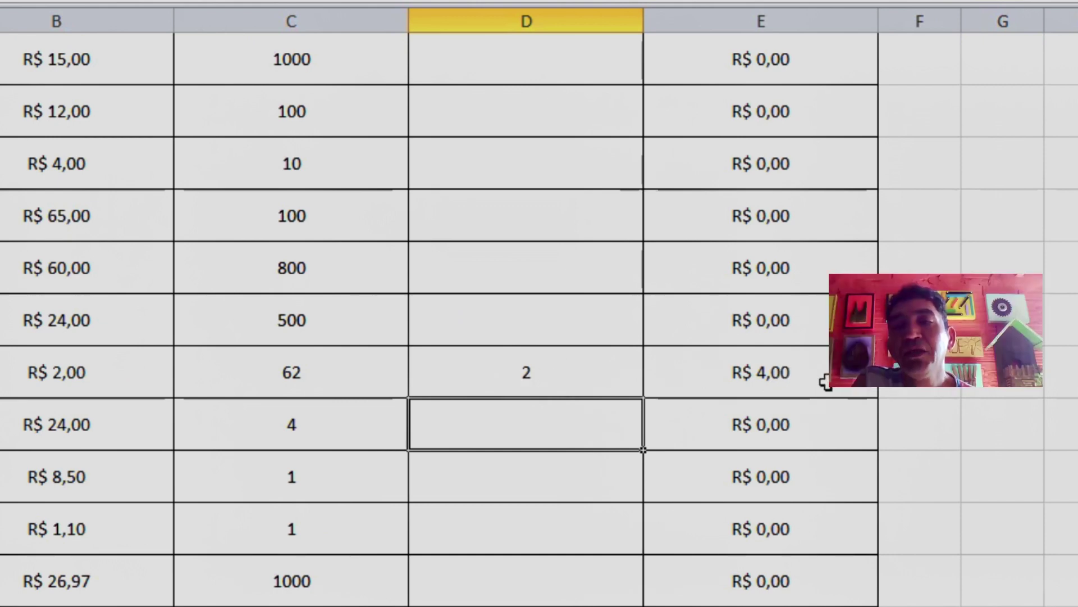
Step: Enter 4 as the amount used of Pés romano niquelado in cell D29
scroll(588, 323, down, 1)
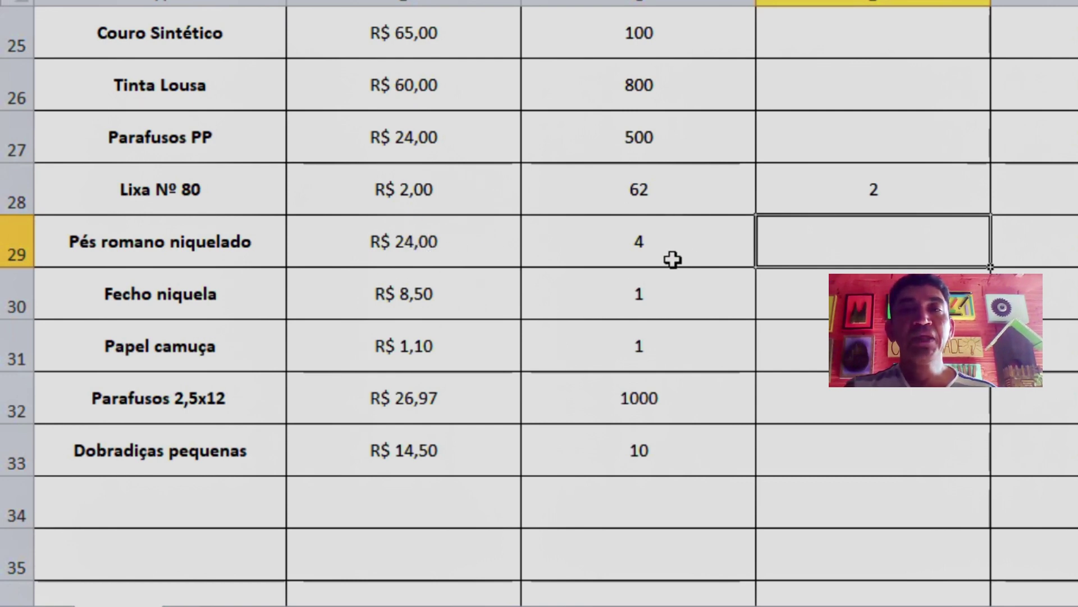
double_click(875, 242)
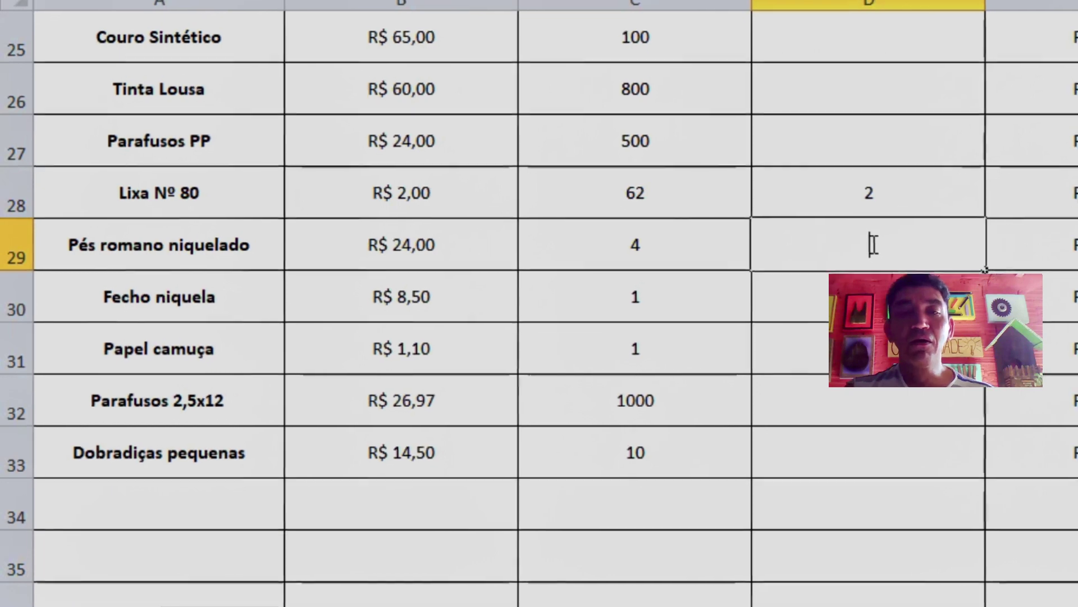
text(2)
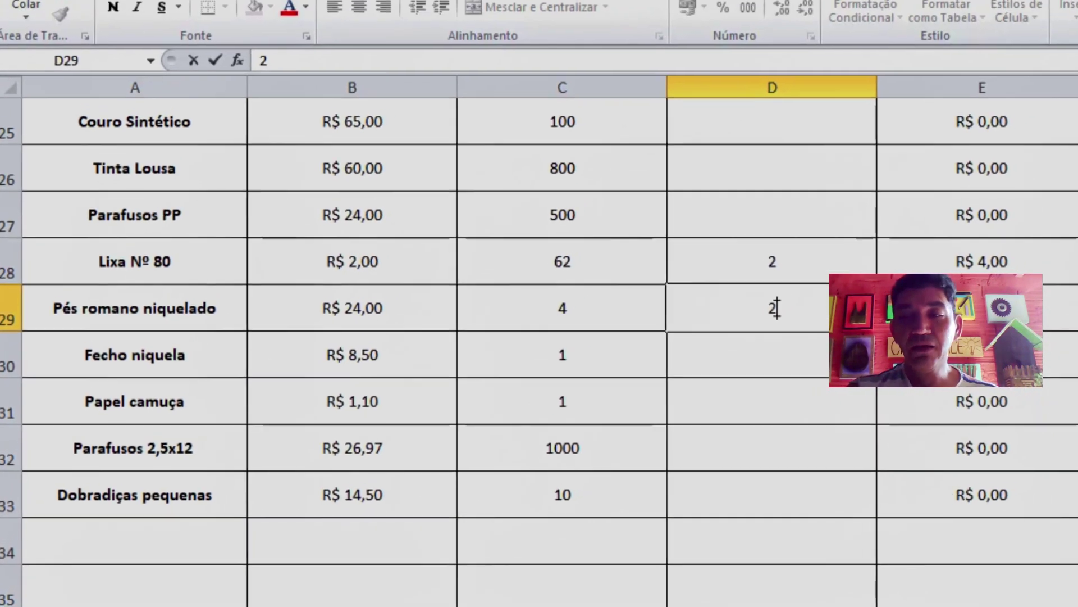
key(BackSpace)
text(4)
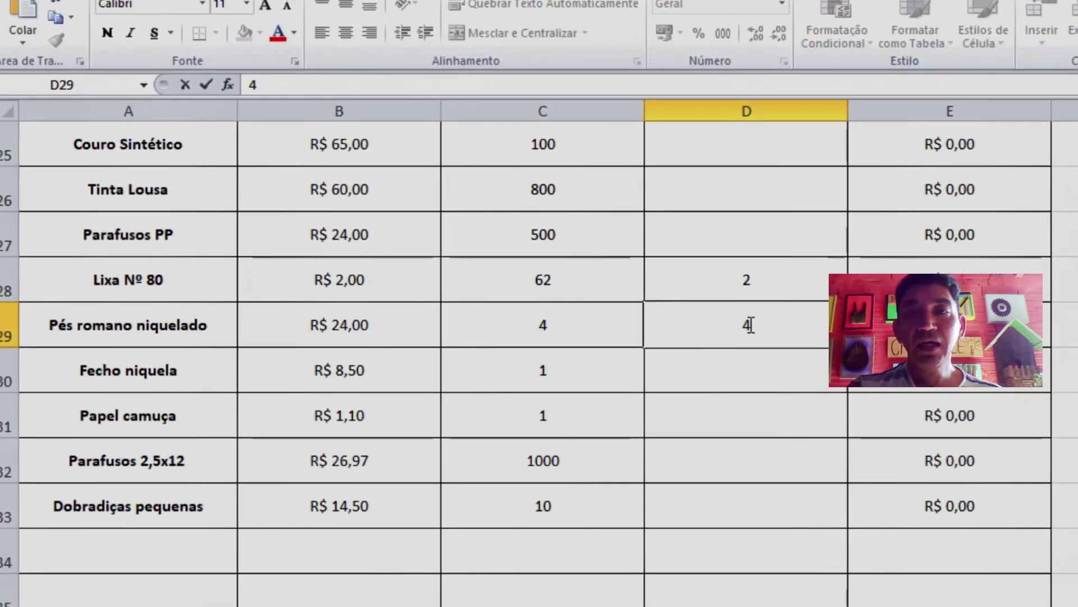
key(Return)
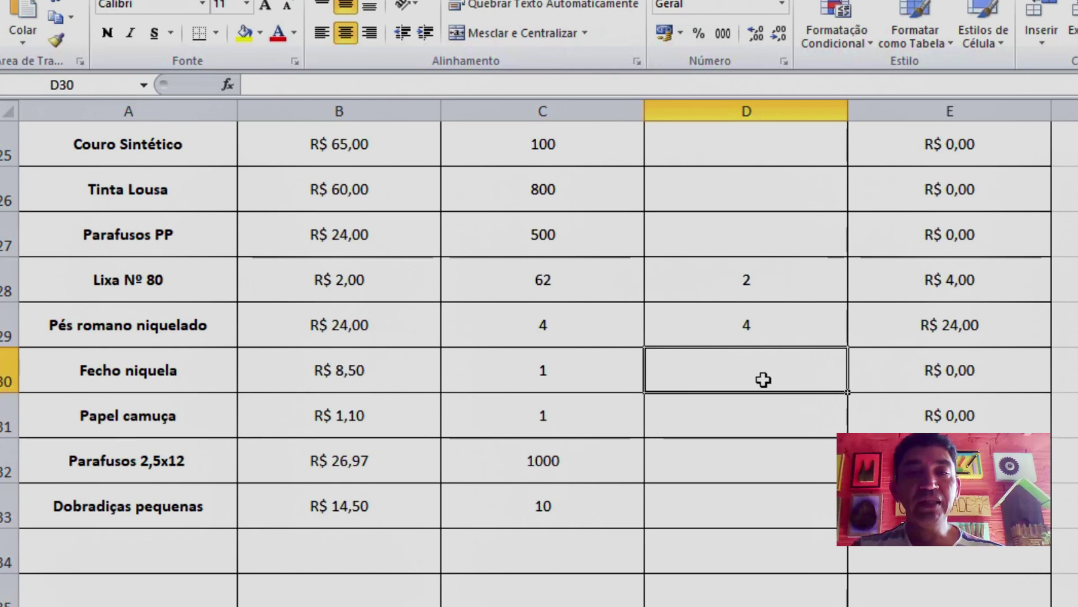
Step: Enter the amounts used of Fecho niquela as 1 in cell D30 and Papel camuça as 2 in cell D31
text(1)
key(Return)
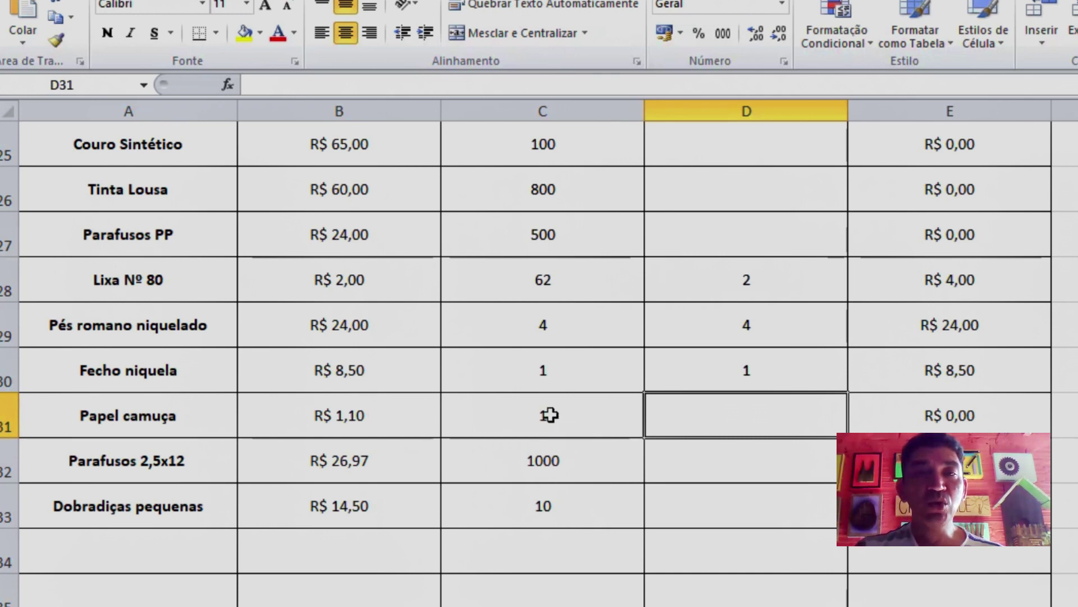
double_click(741, 420)
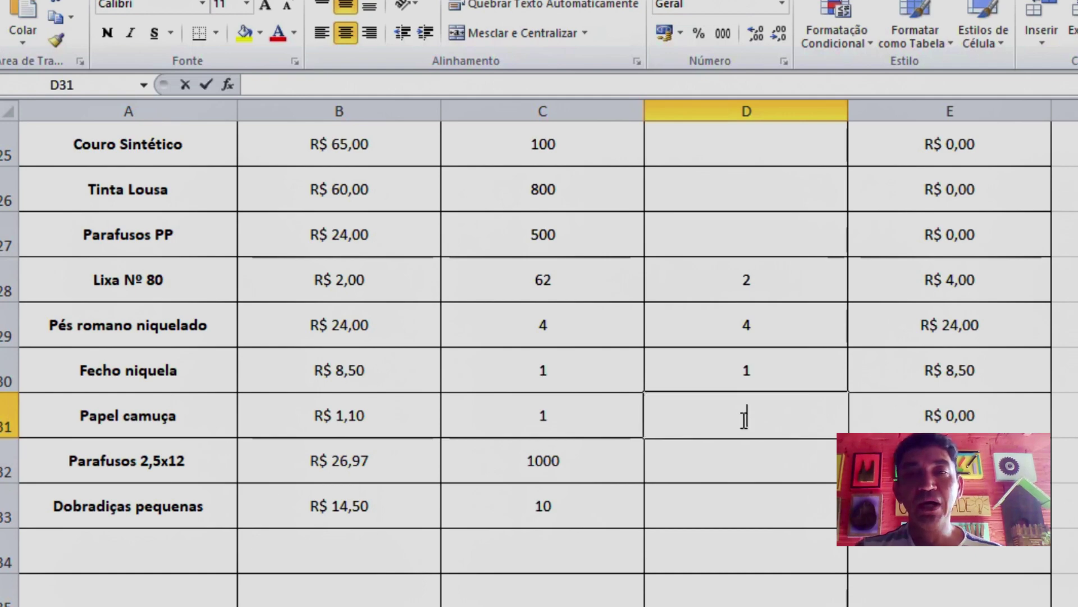
text(2)
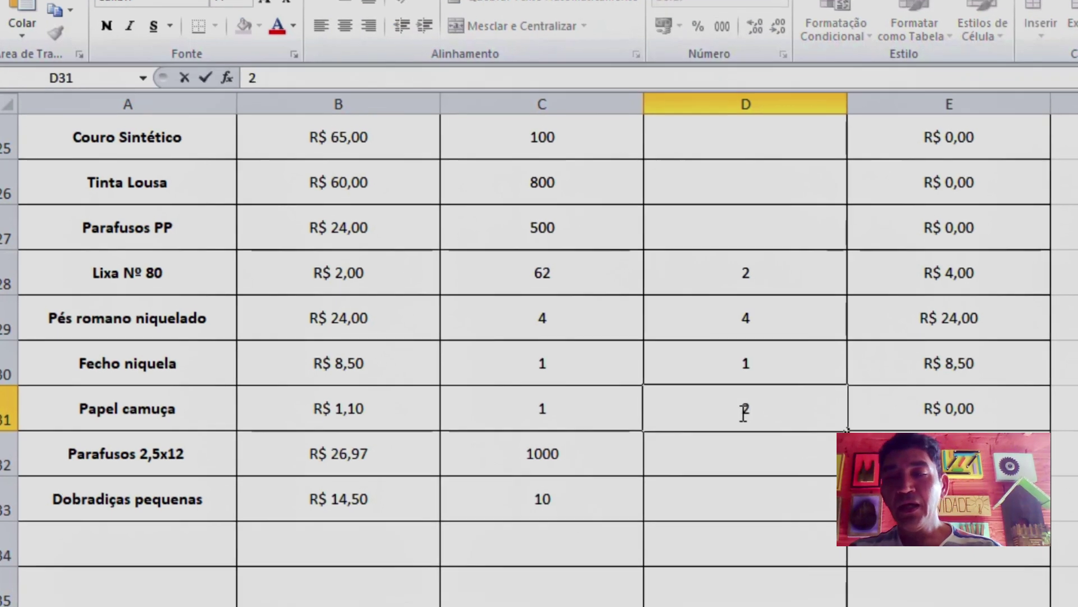
key(Return)
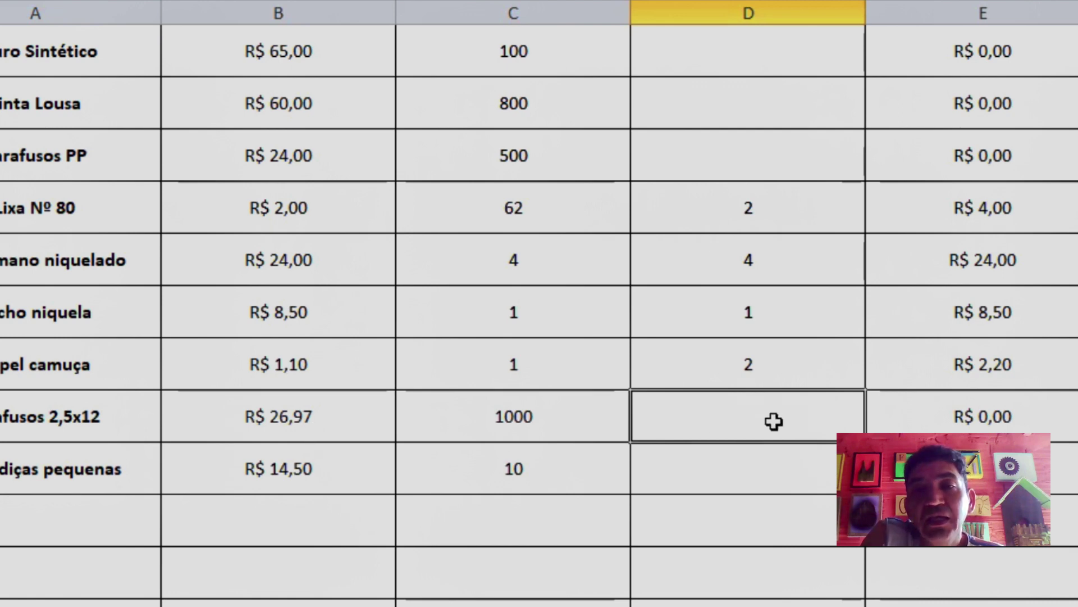
Step: Enter the amounts used of Parafusos 2,5x12 as 20 in cell D32 and Dobradiças pequenas as 2 in cell D33
double_click(753, 424)
text(20)
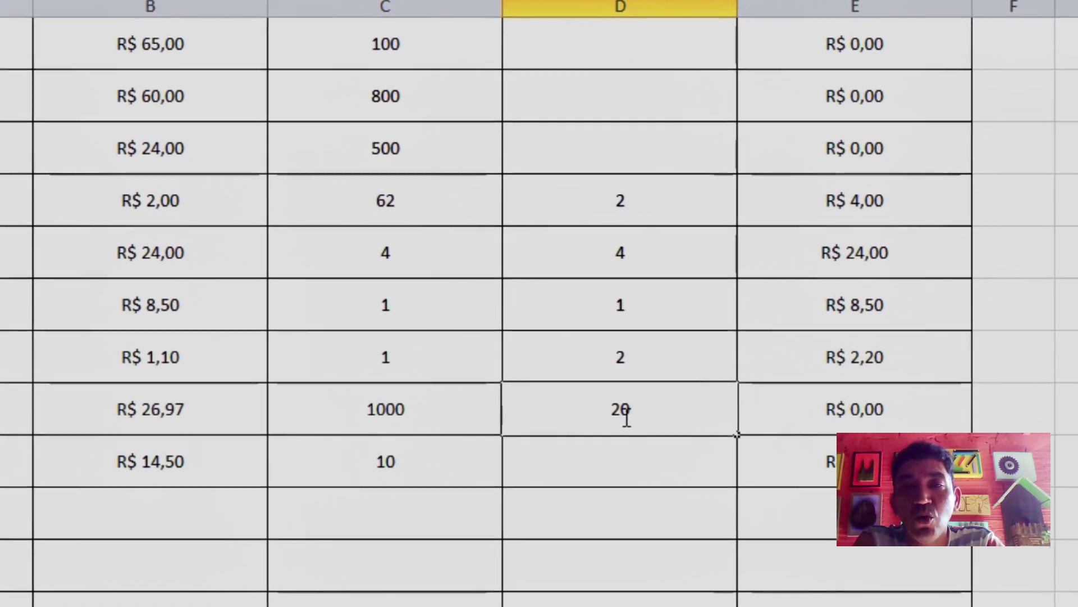
key(Return)
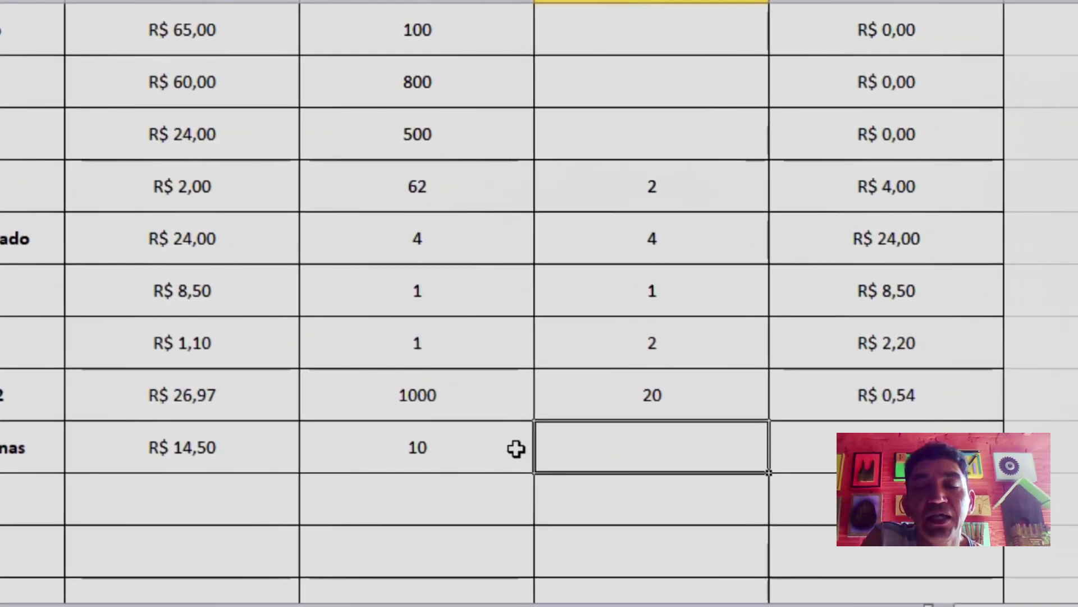
double_click(463, 455)
text(2)
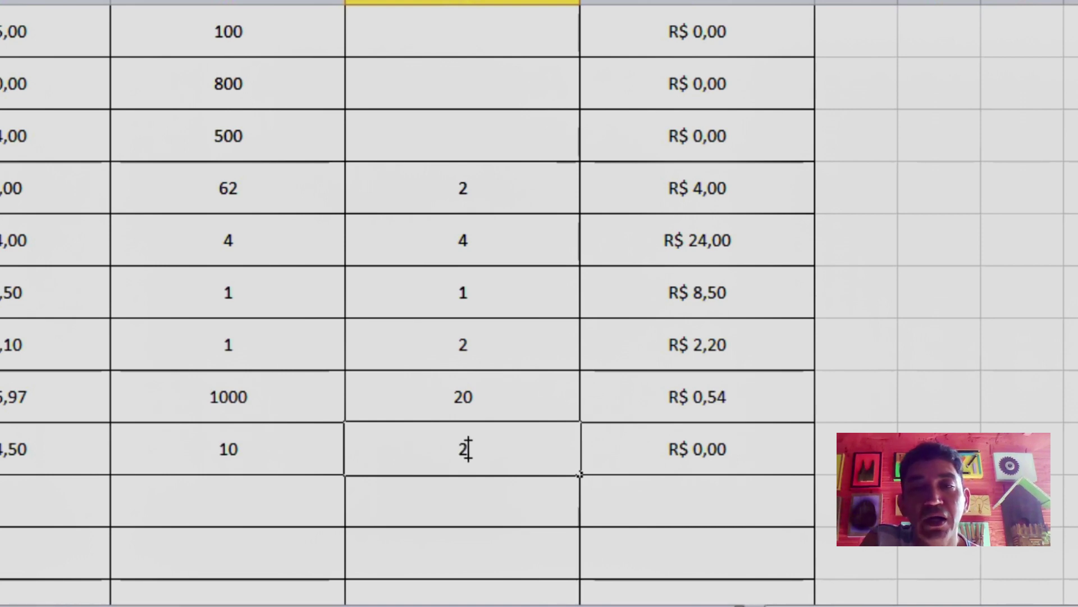